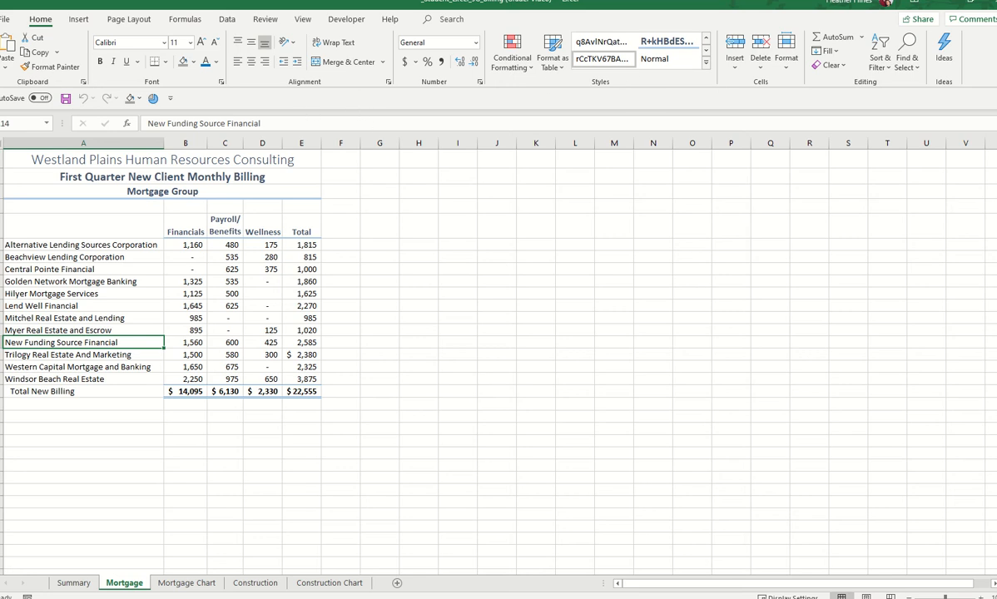
Display the Mortgage Chart sheet and make sure the Developer tab is enabled in the ribbon customization options.
key(ctrl+Page_Down)
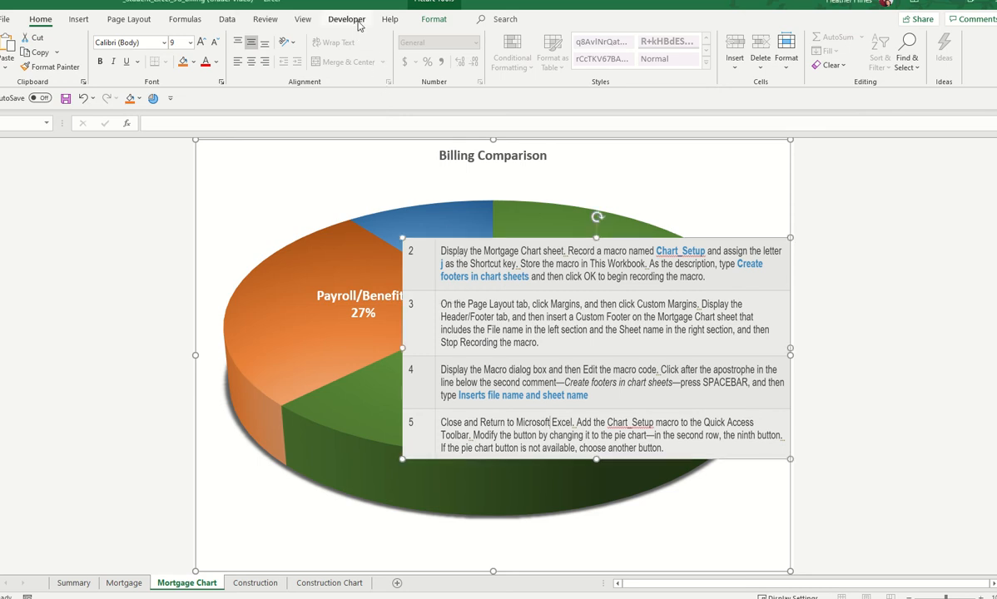
click(346, 20)
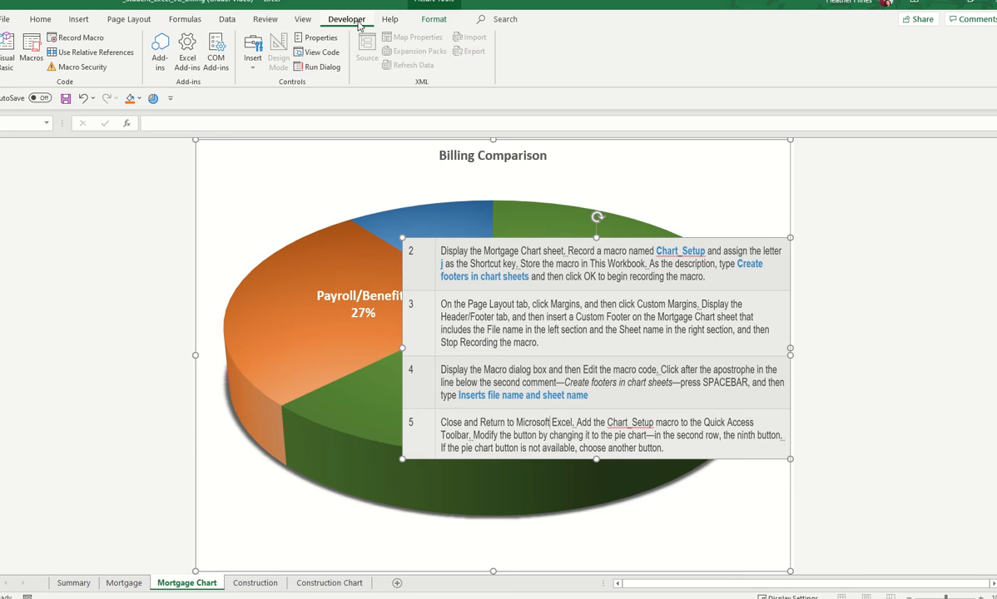
click(7, 19)
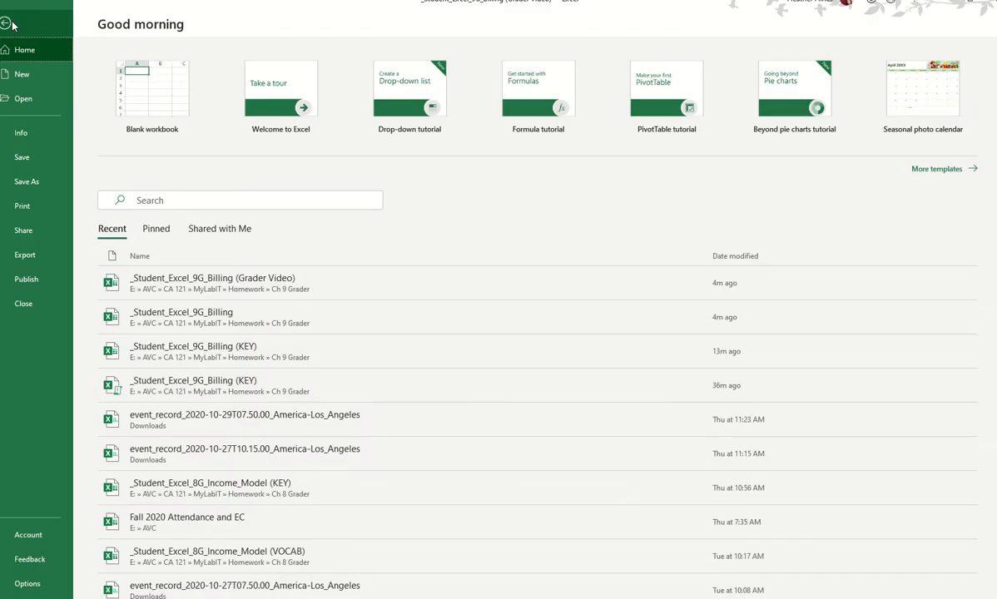
click(47, 589)
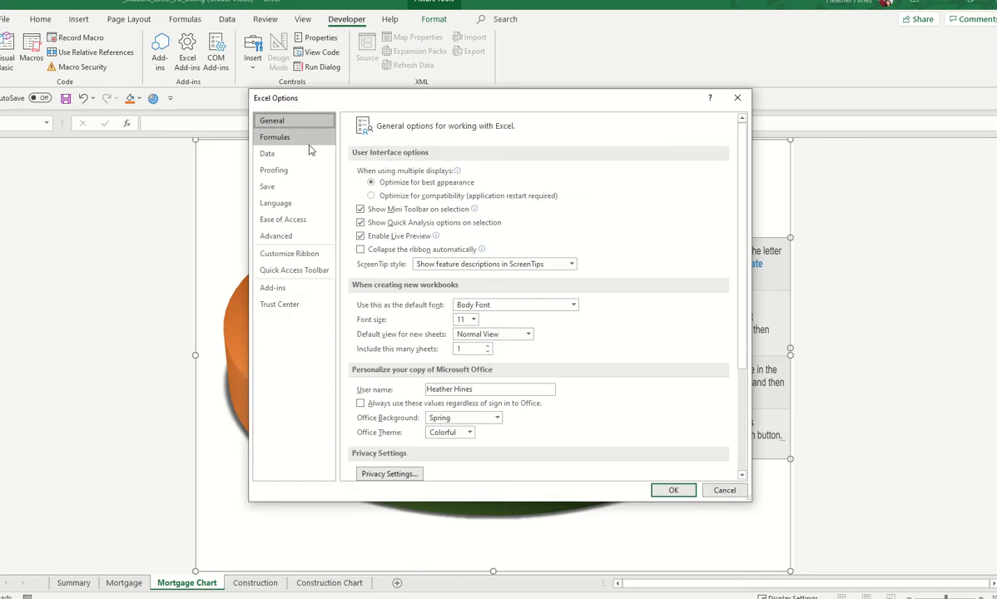
click(301, 258)
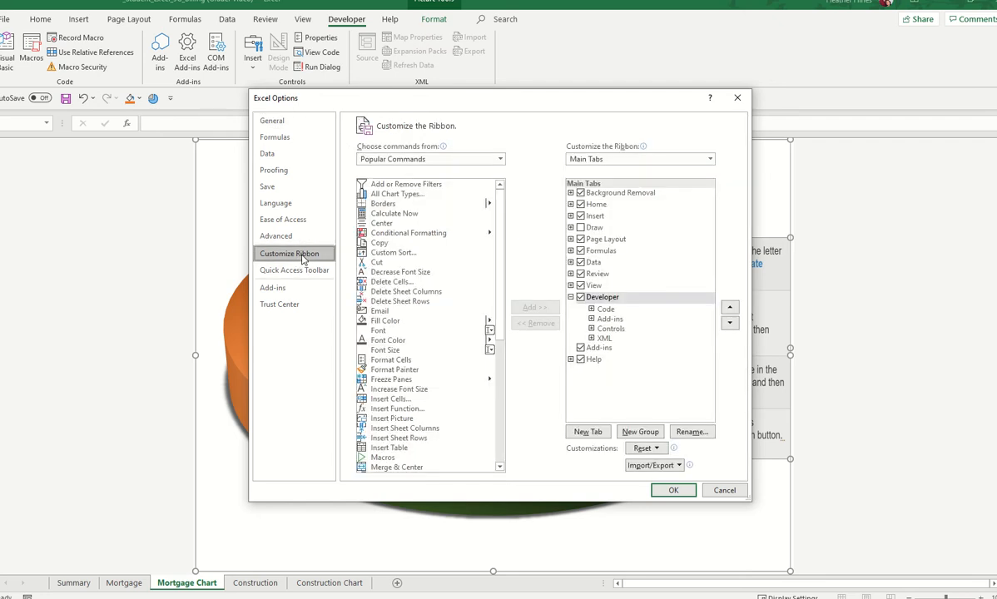
click(581, 298)
click(581, 298)
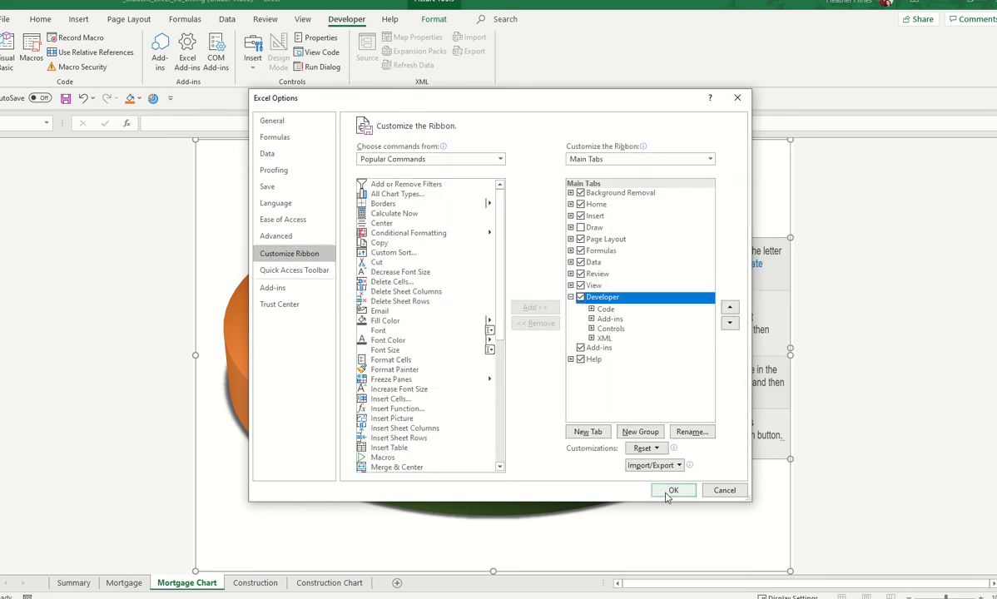
click(673, 491)
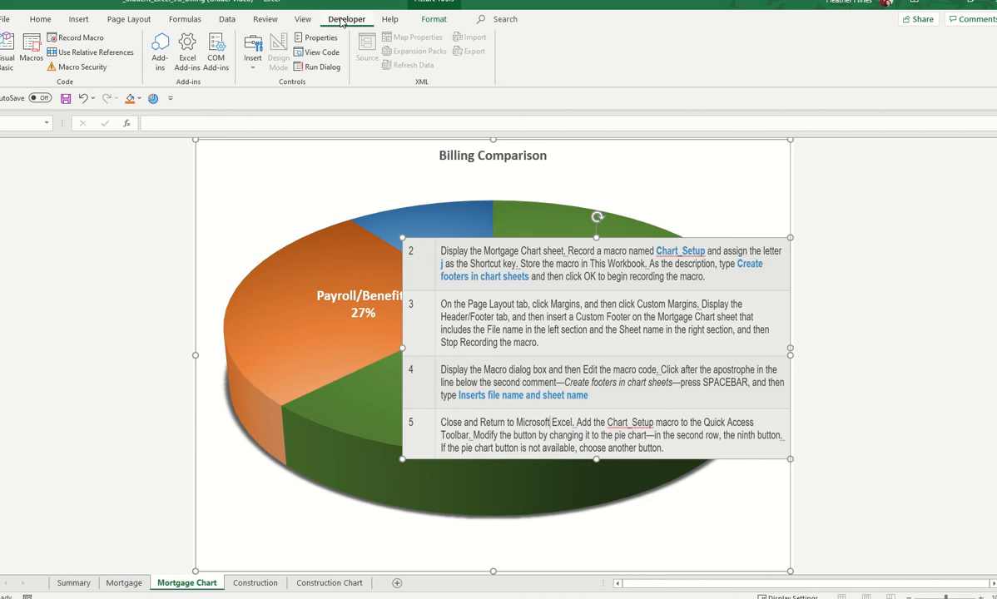
Start recording a macro named Chart_Setup with shortcut Ctrl+j, stored in This Workbook, with the description "Create footers in chart sheets".
click(83, 45)
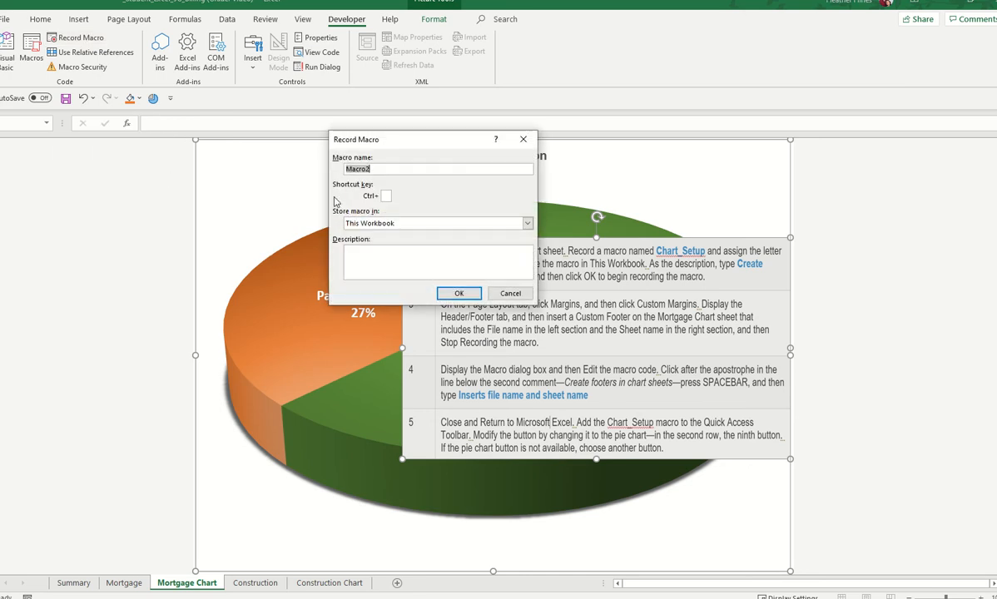
text(Chart_Setup)
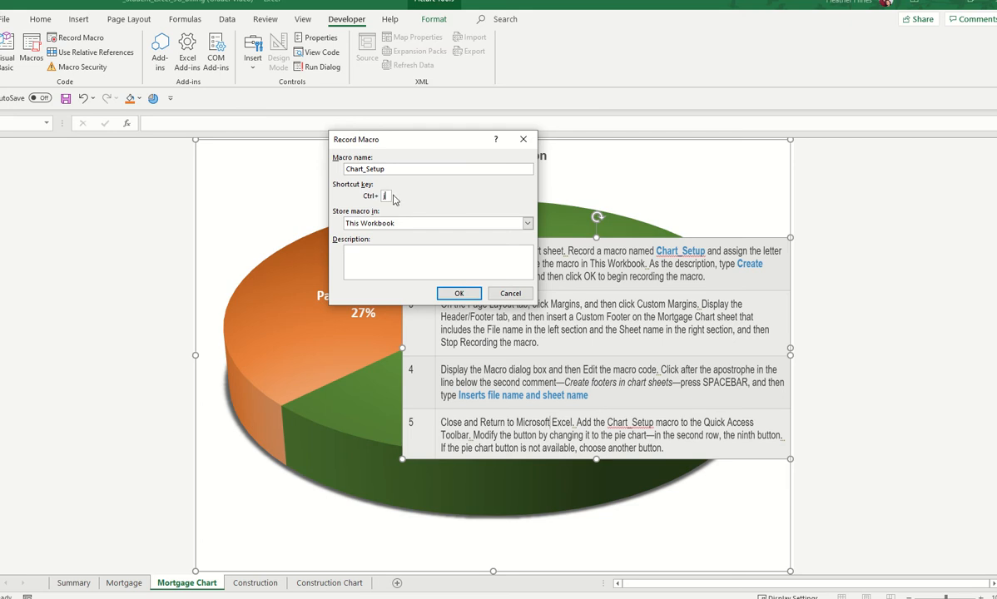
key(Tab)
key(Tab)
drag(428, 151, 262, 186)
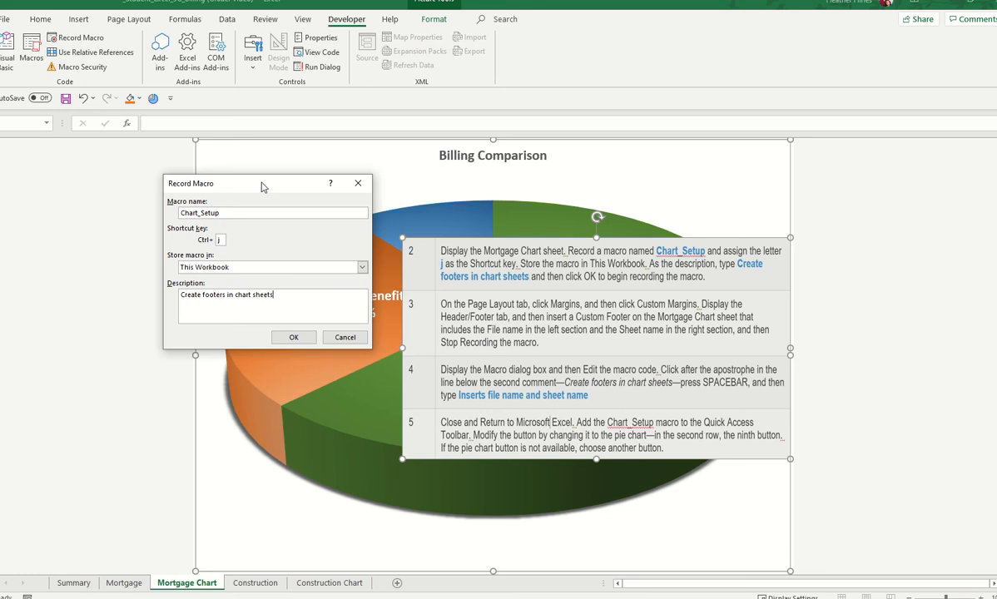
click(292, 336)
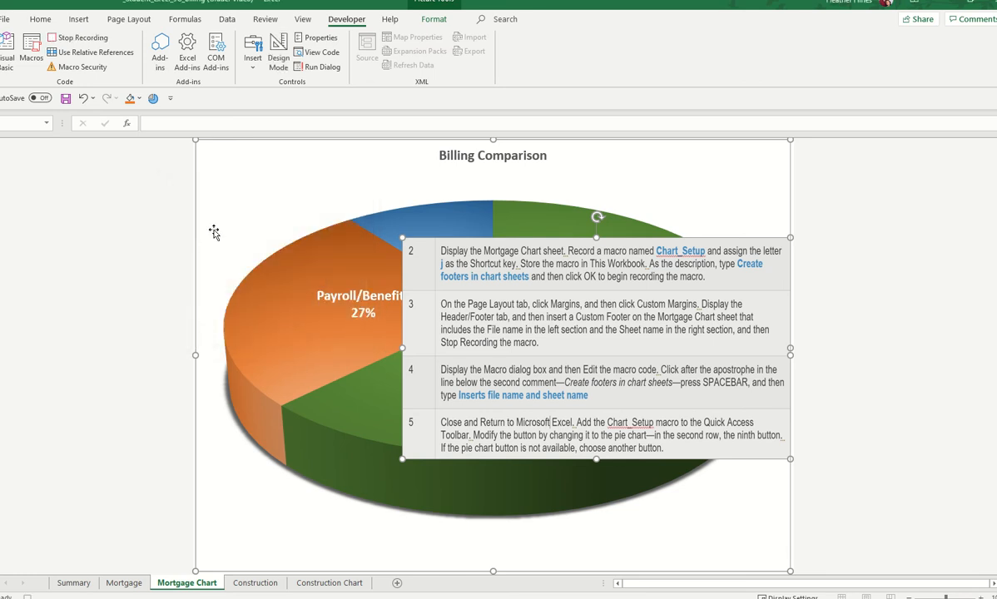
Clear the selection on the Mortgage Chart sheet so that no chart element is selected.
click(254, 186)
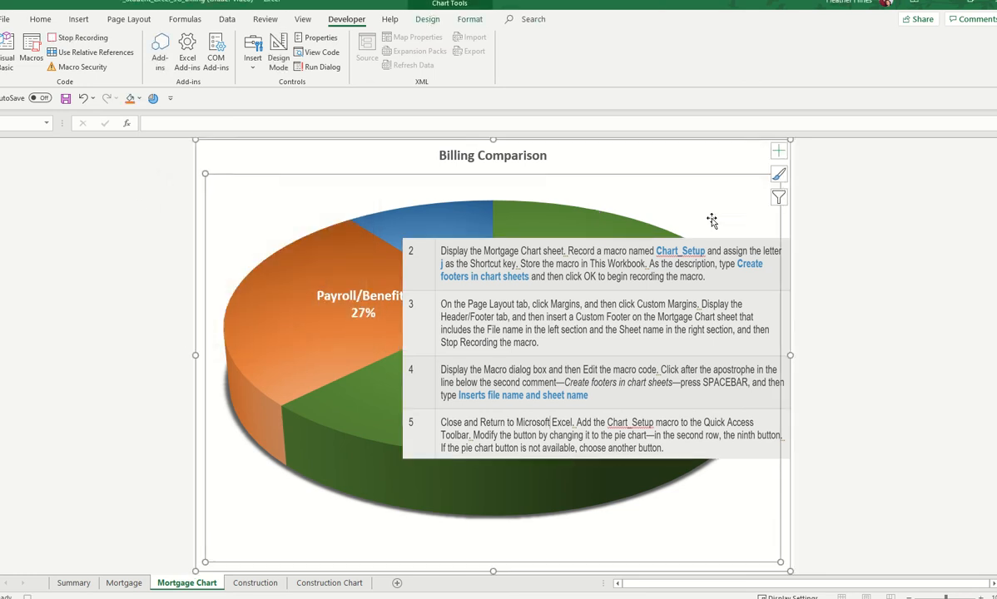
click(821, 218)
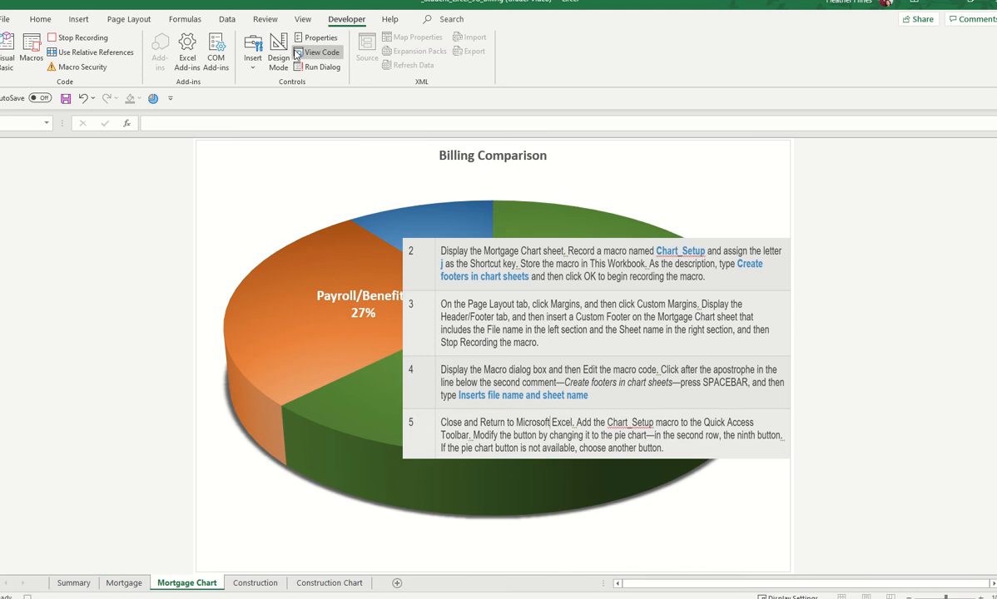
mouse_move(274, 269)
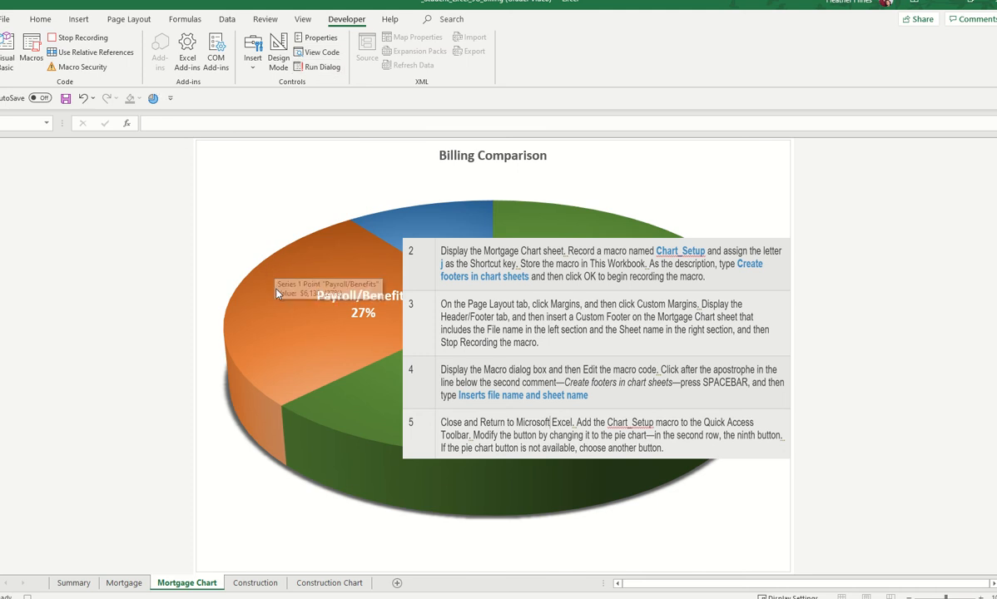
click(293, 339)
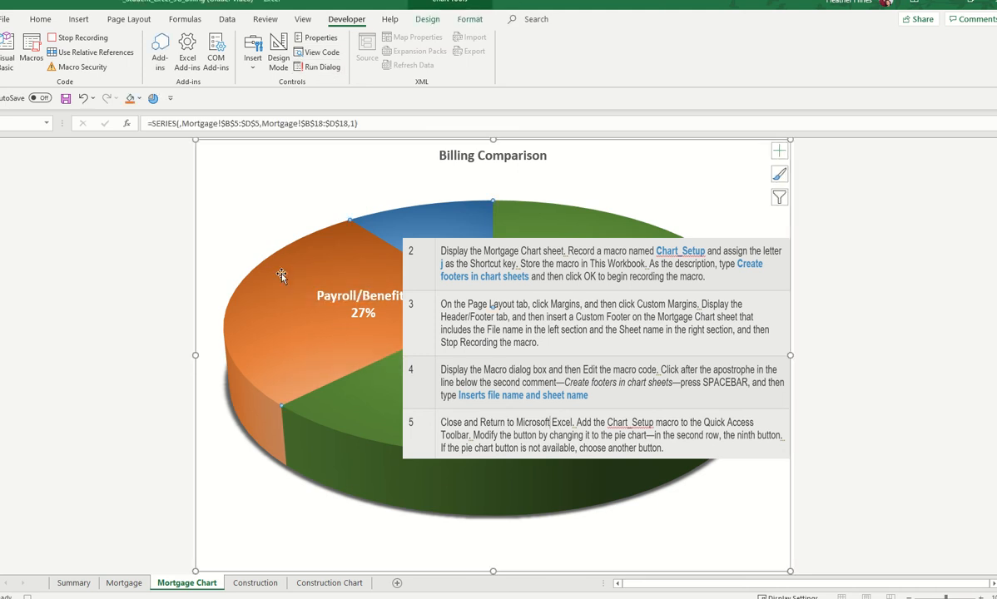
mouse_move(321, 344)
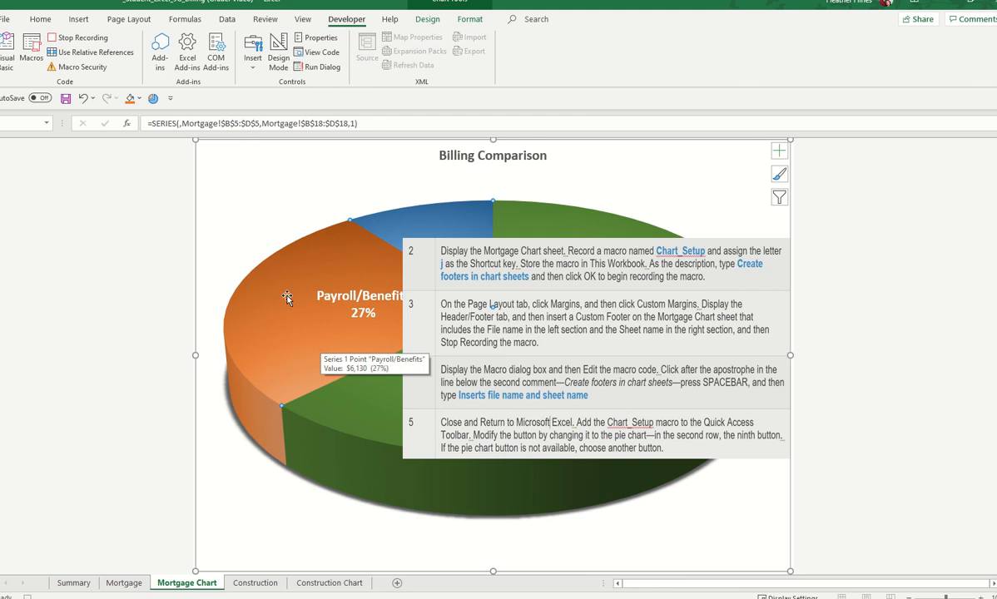
click(154, 316)
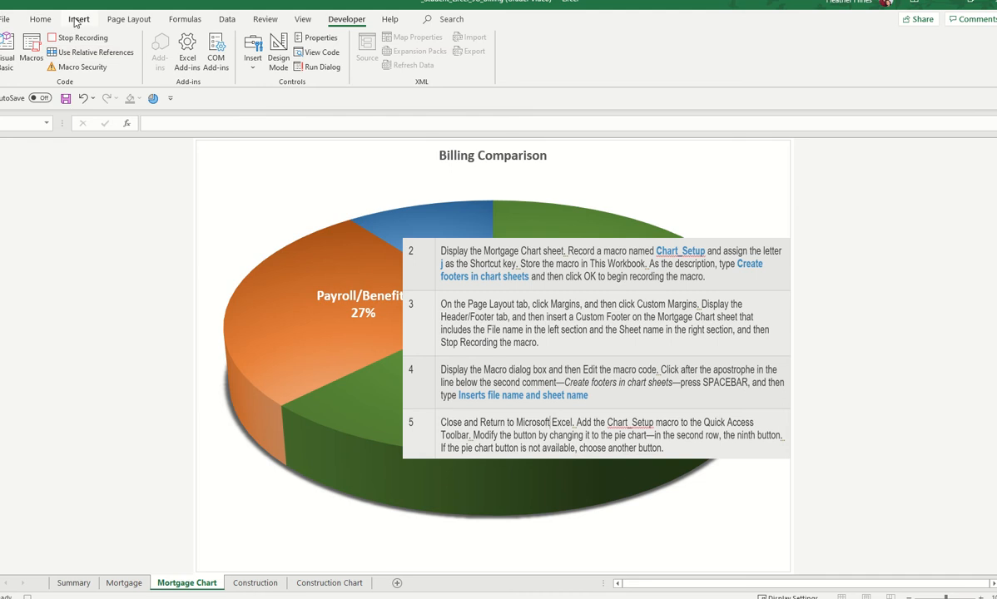
Add a custom footer with the file name in the left section and the sheet name in the right section, and stop recording the macro.
click(129, 19)
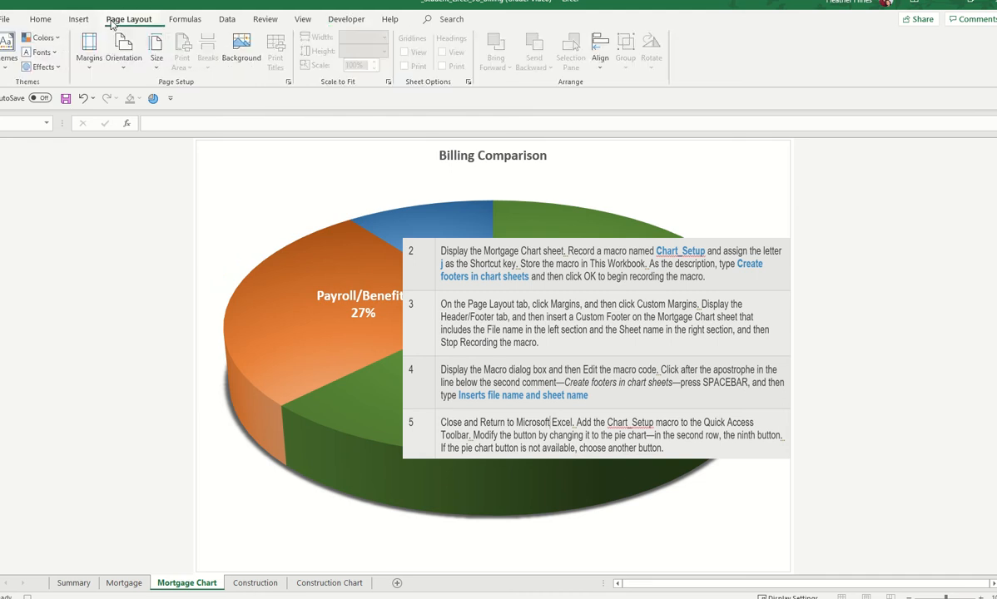
click(289, 81)
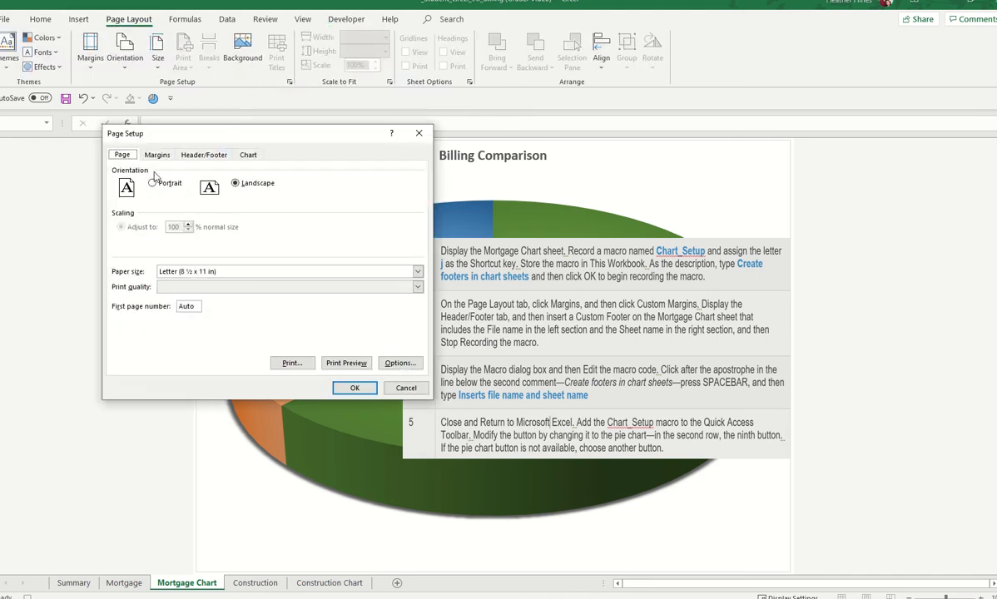
click(203, 156)
click(300, 234)
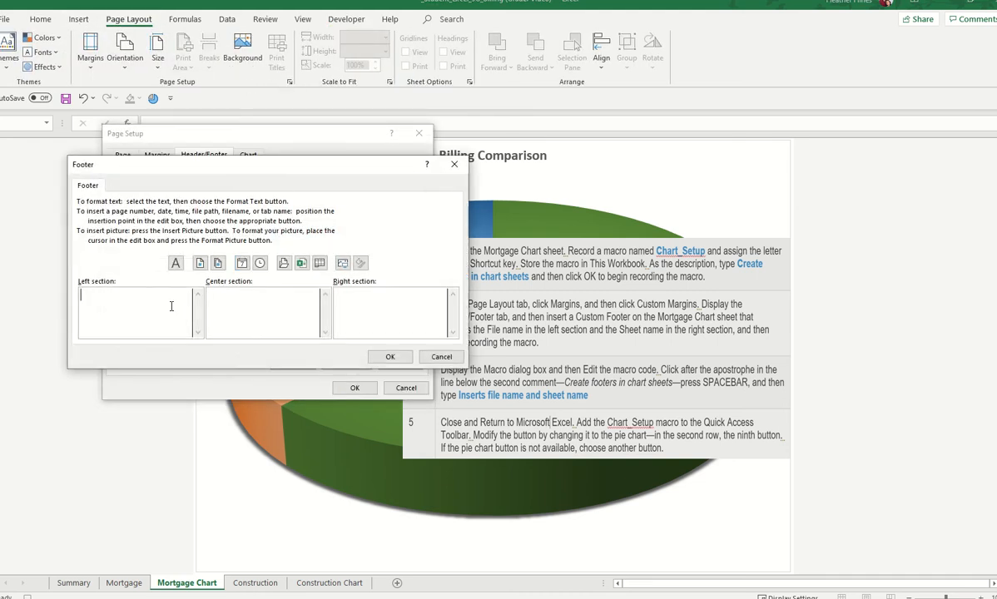
click(301, 263)
click(374, 305)
click(320, 264)
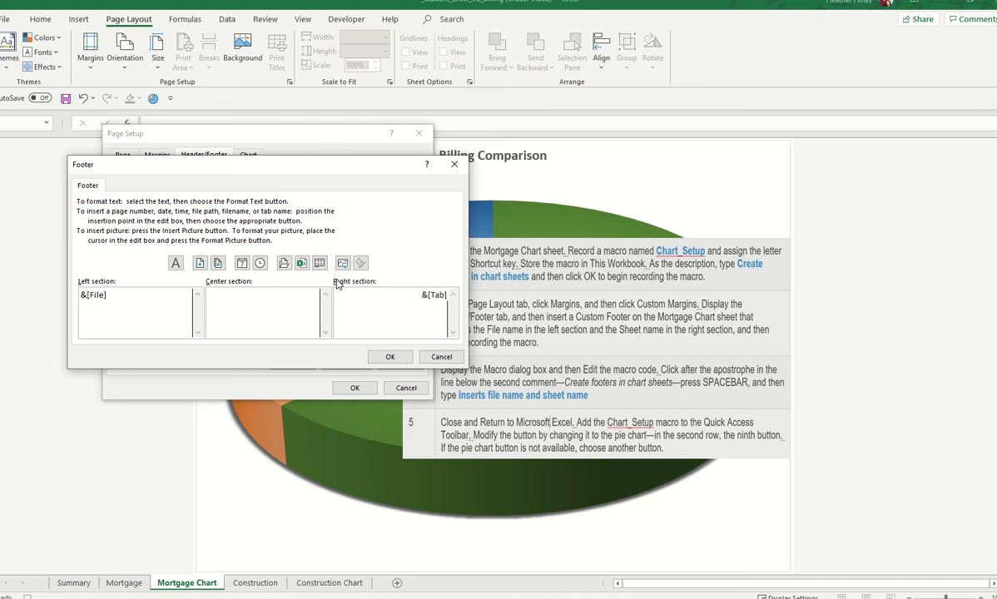
click(388, 358)
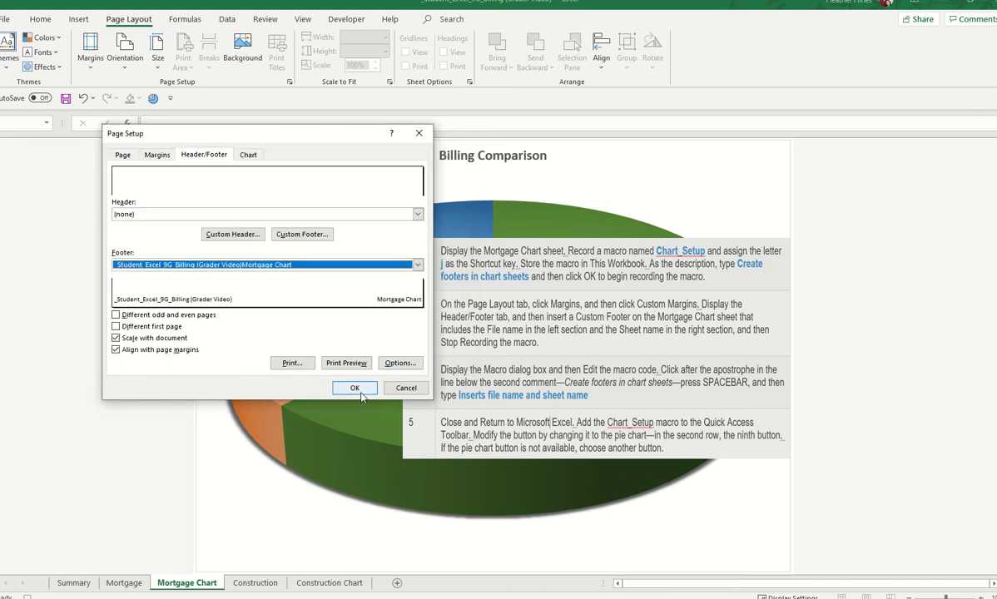
click(360, 397)
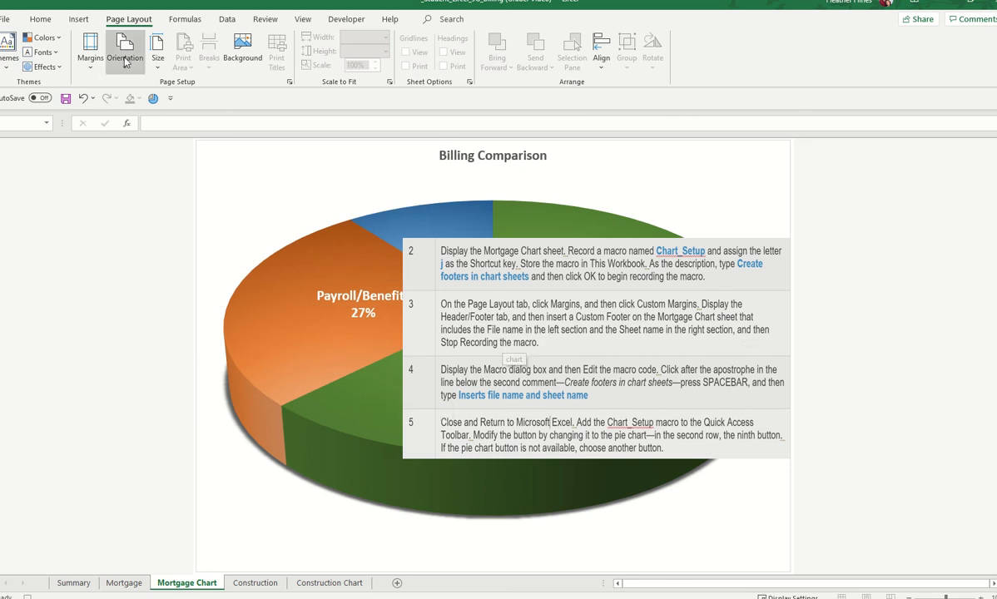
click(346, 19)
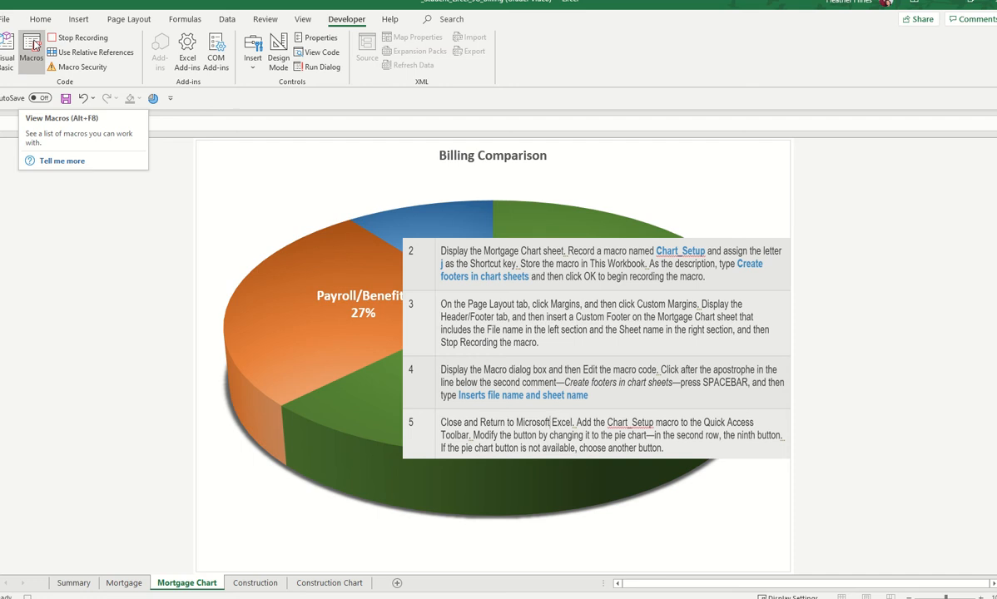
click(74, 39)
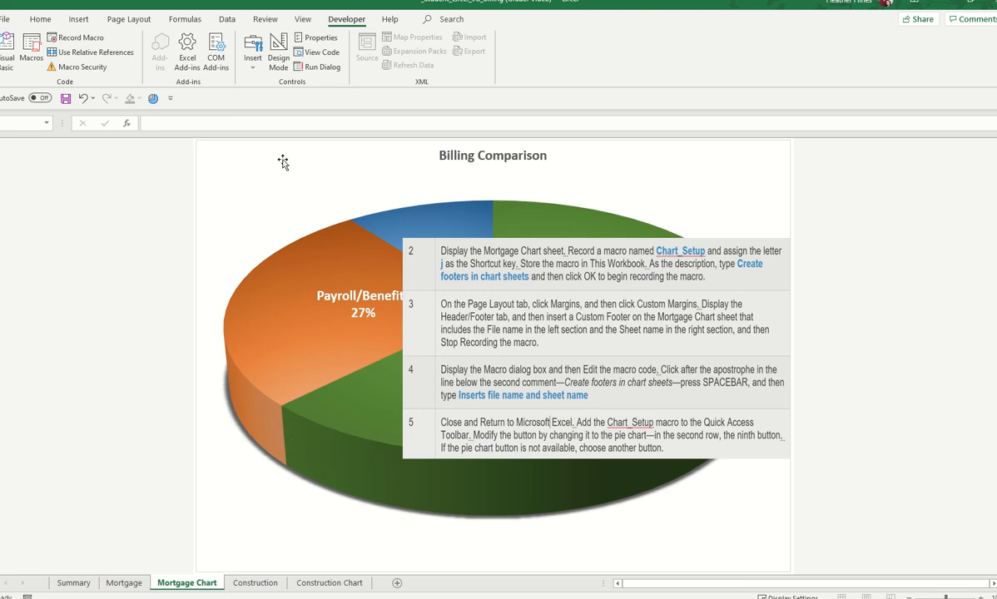
Open the Quick Access Toolbar customization options and remove the existing Chart_Setup entry from the toolbar.
click(169, 99)
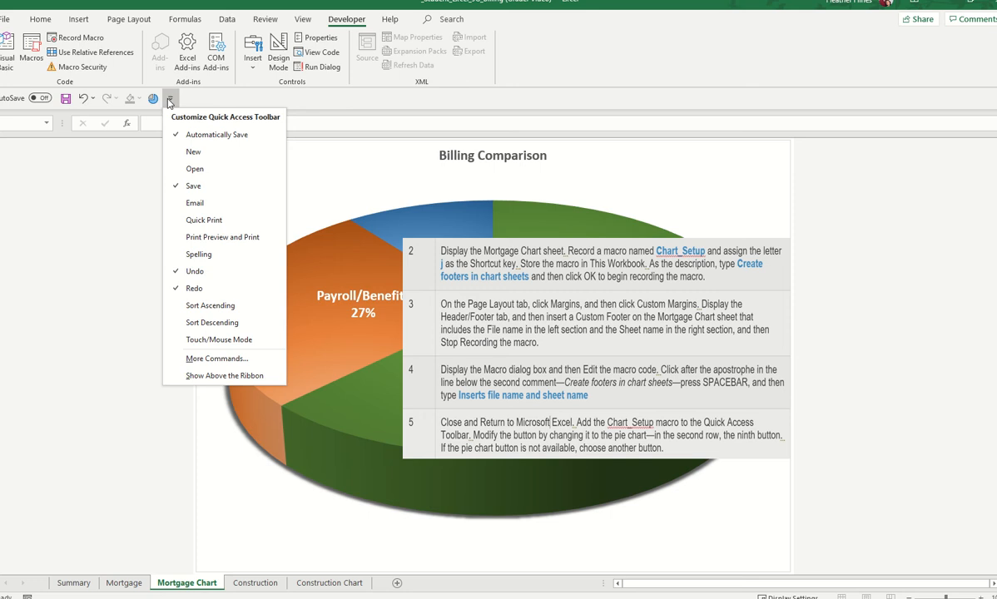
click(171, 99)
click(171, 99)
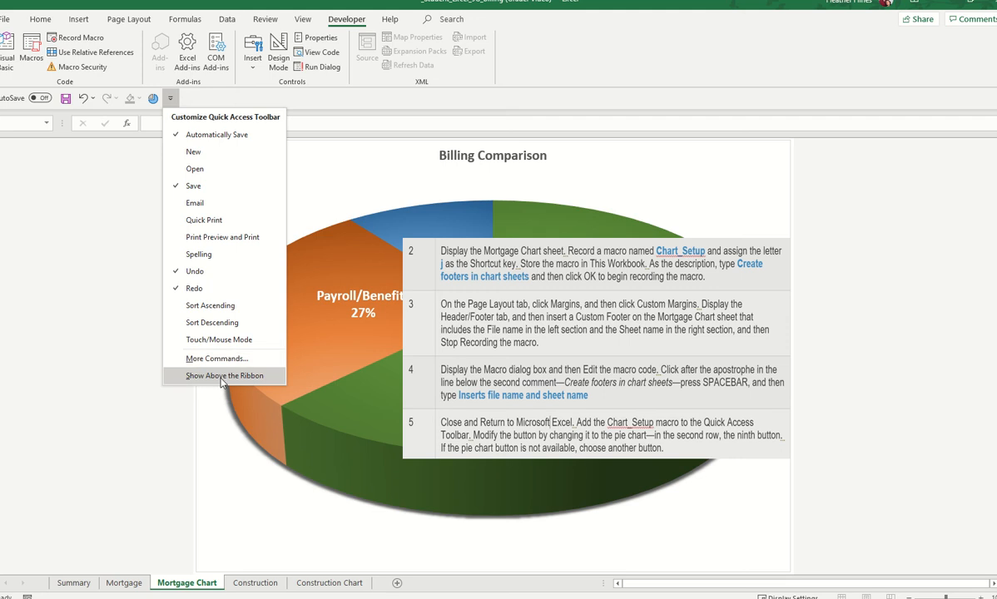
click(204, 358)
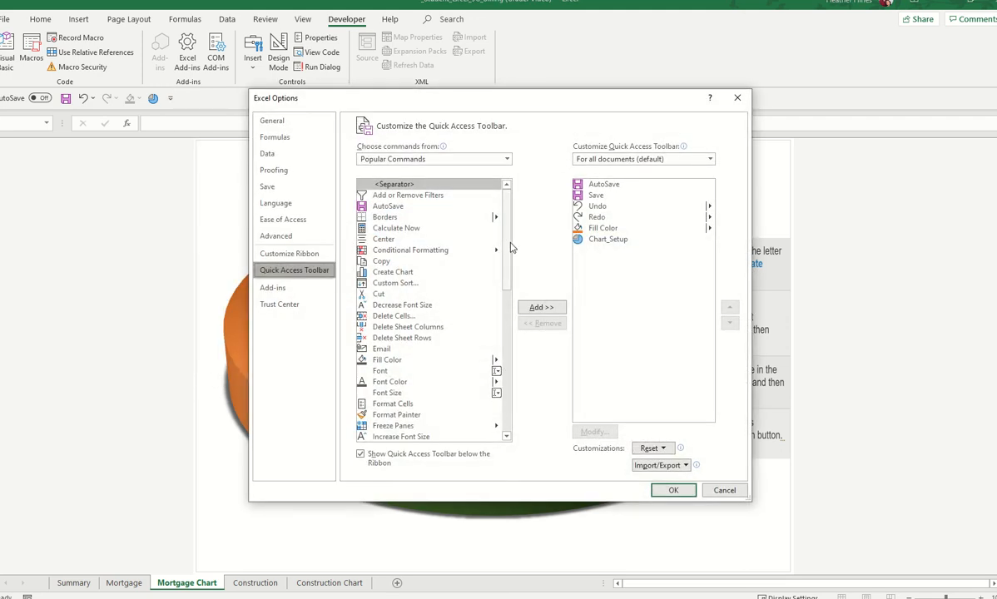
click(607, 239)
click(542, 323)
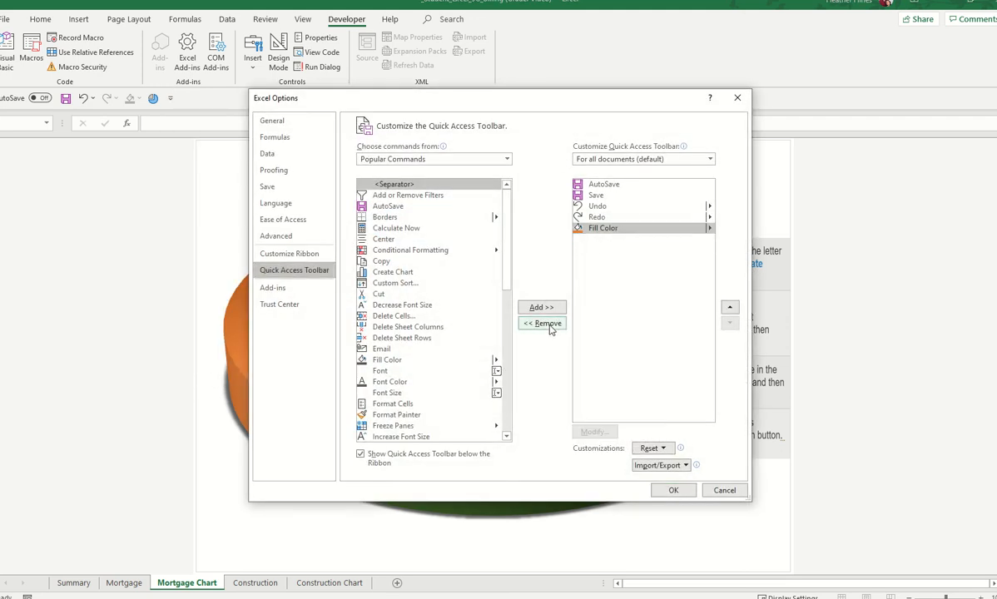
List the available macros and add the Chart_Setup macro to the Quick Access Toolbar.
click(475, 161)
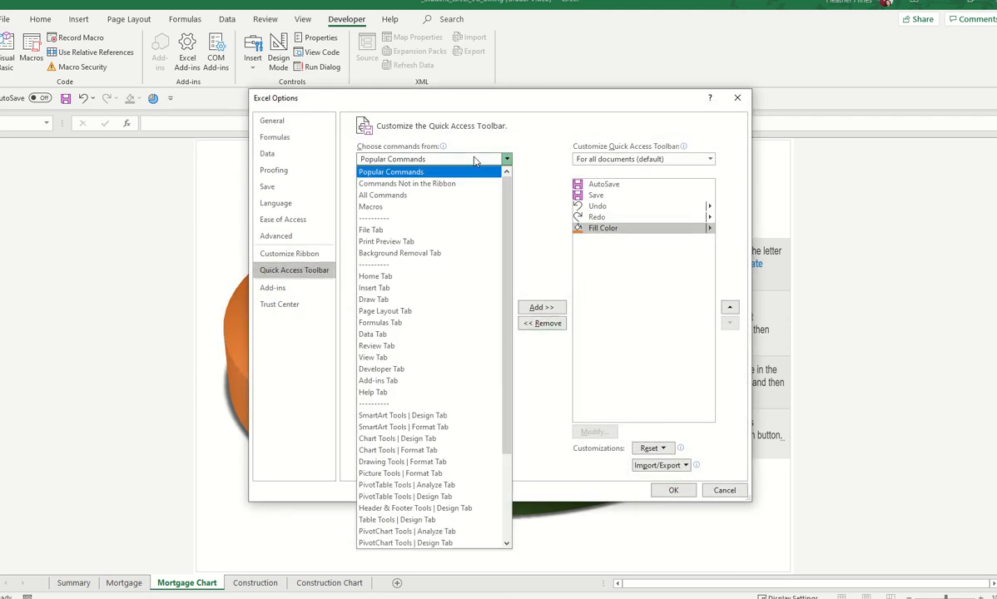
click(381, 206)
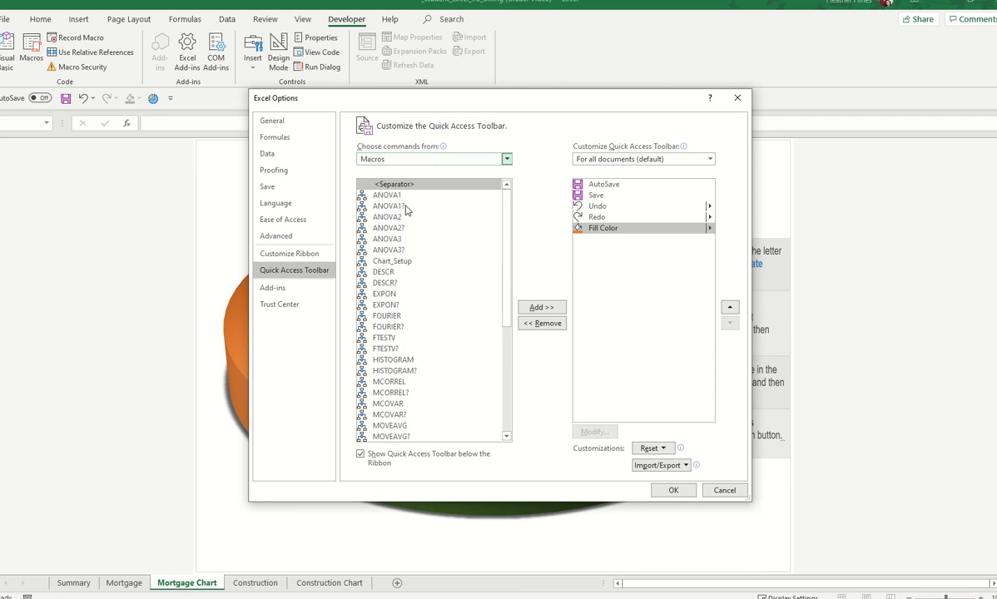
click(405, 264)
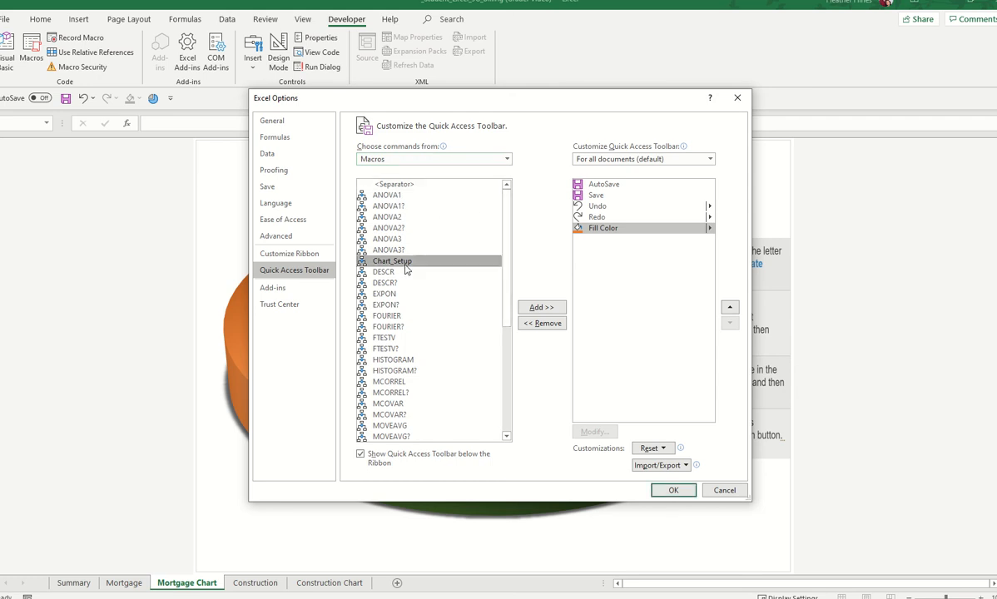
click(539, 309)
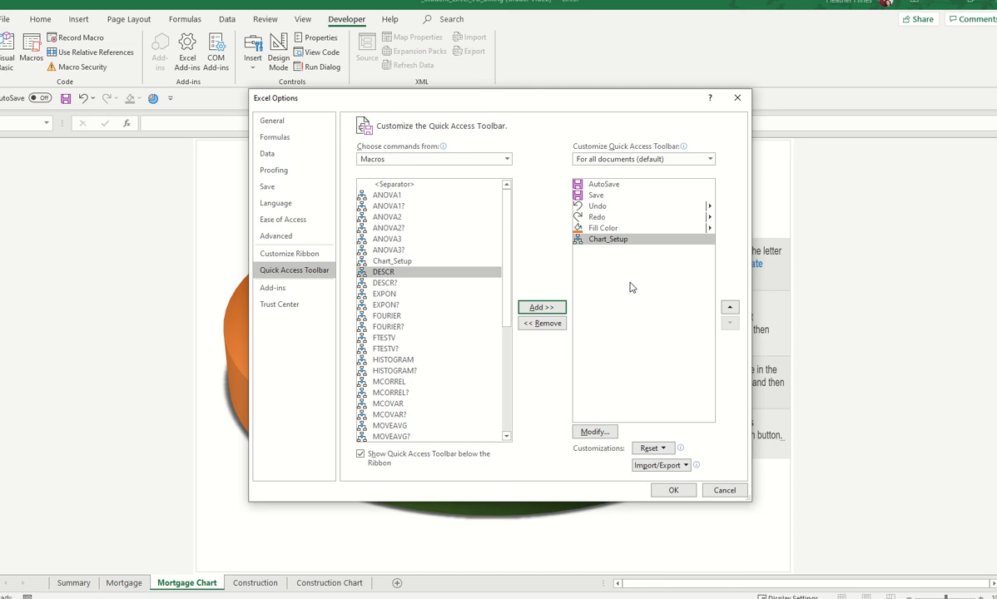
Change the Chart_Setup macro's toolbar button symbol to the pie chart and apply the Quick Access Toolbar customization.
click(596, 433)
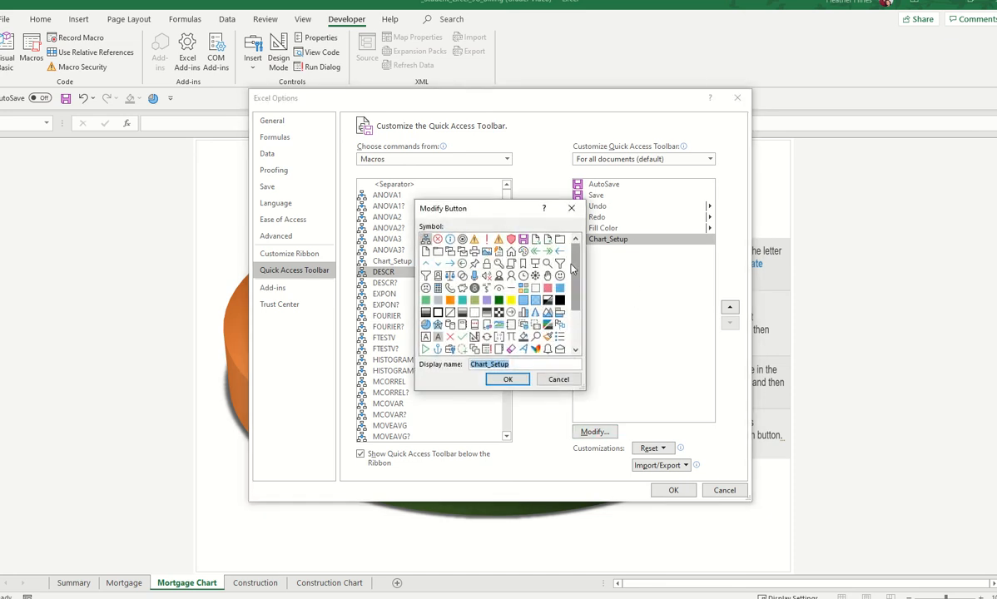
drag(573, 269, 583, 310)
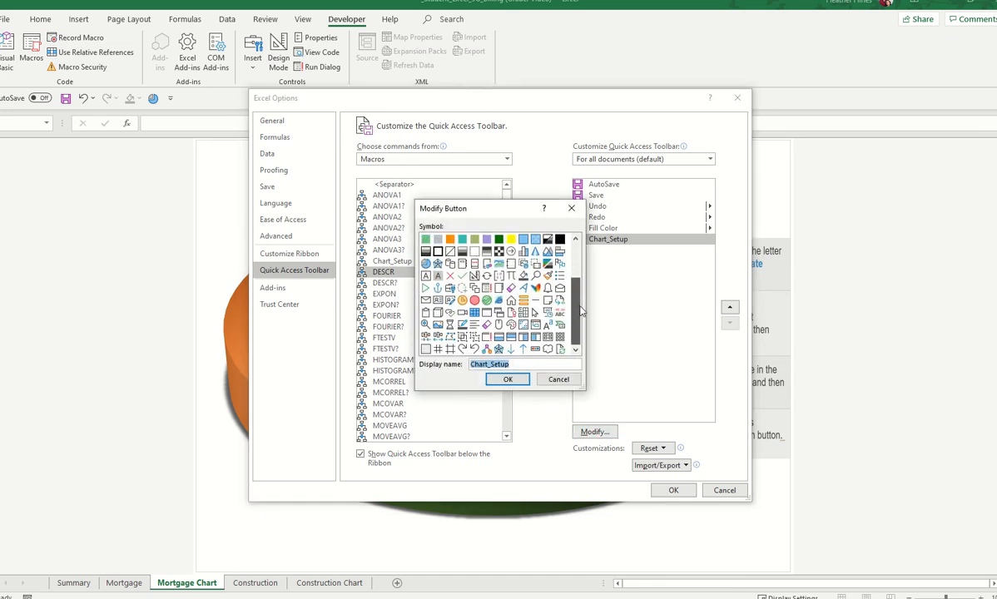
scroll(545, 296, up, 5)
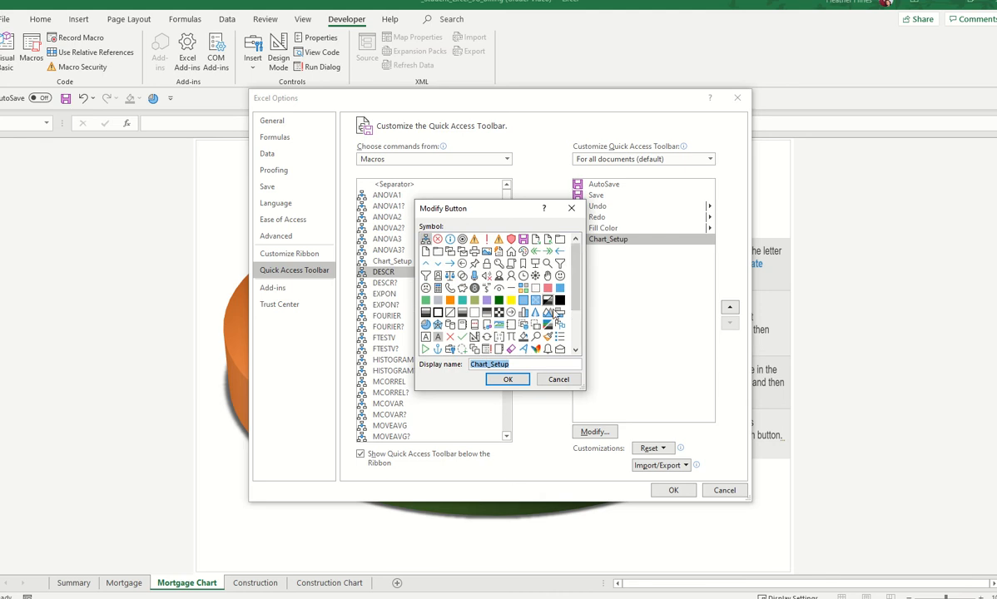
drag(575, 303, 577, 343)
drag(586, 388, 663, 388)
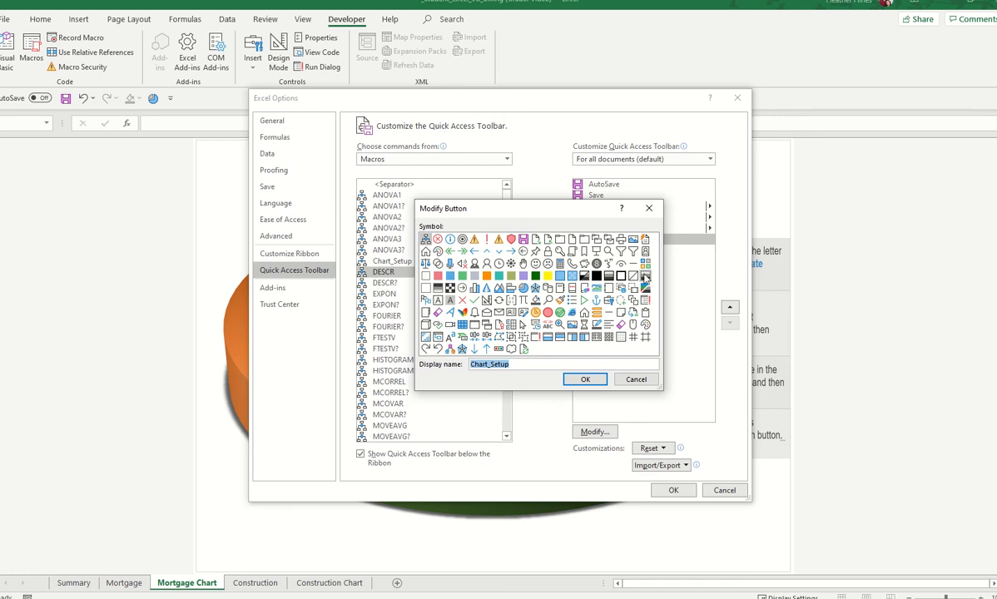
click(522, 288)
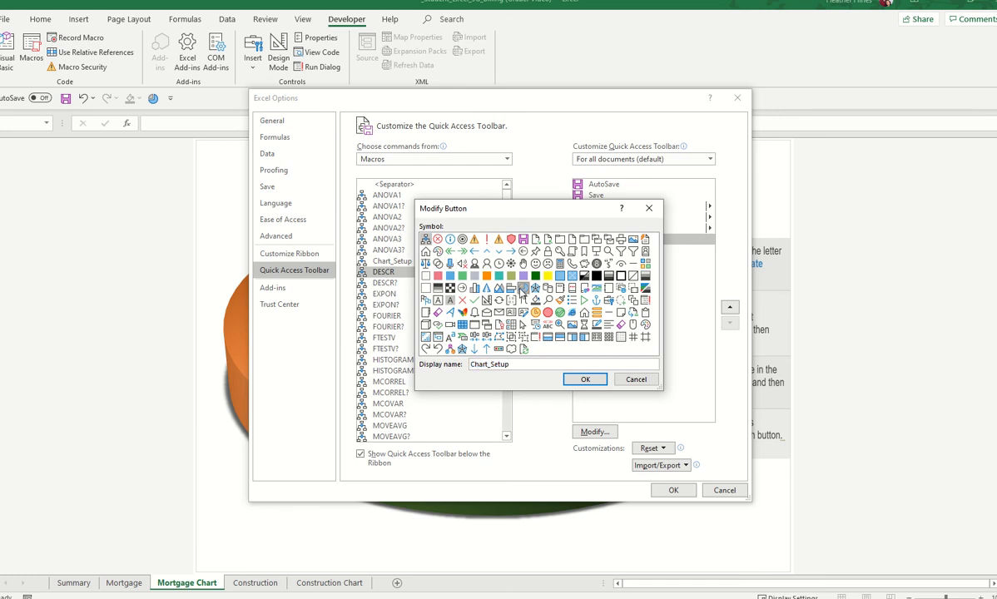
click(583, 380)
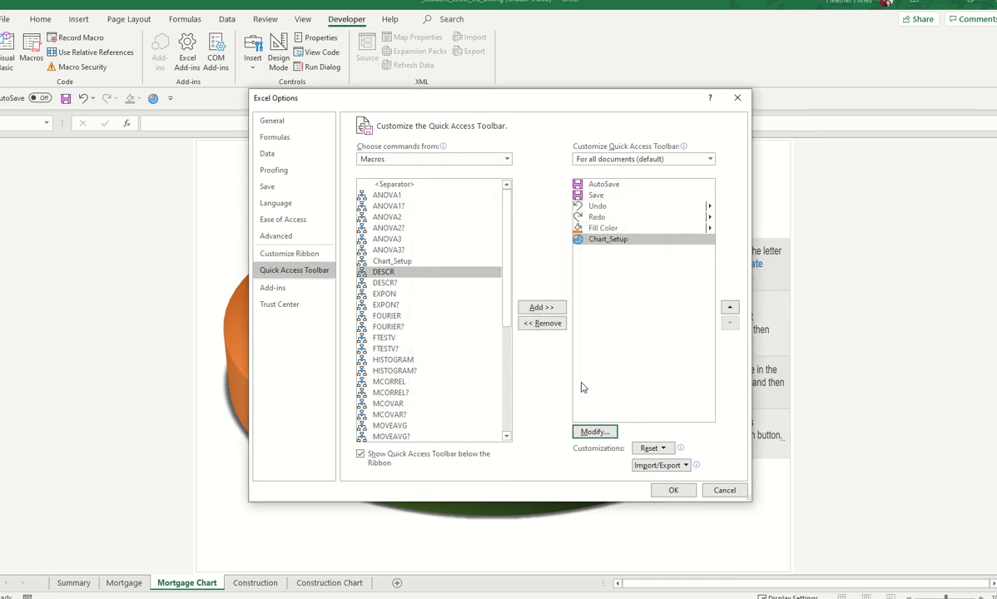
click(666, 493)
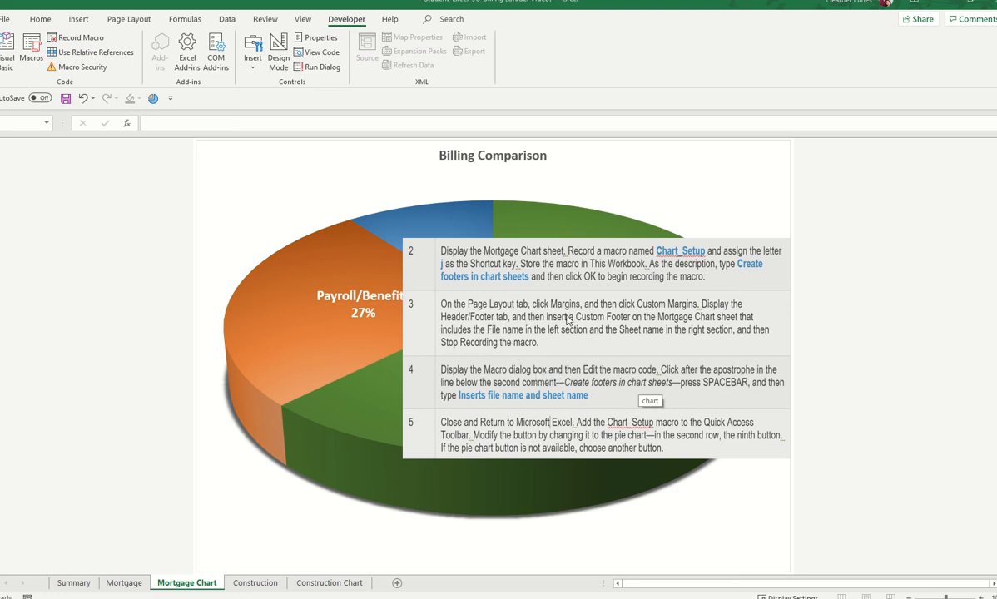
Open the Chart_Setup macro code for editing and add "Inserts file name and sheet name" after the apostrophe below the "Create footers in chart sheets" comment.
click(574, 289)
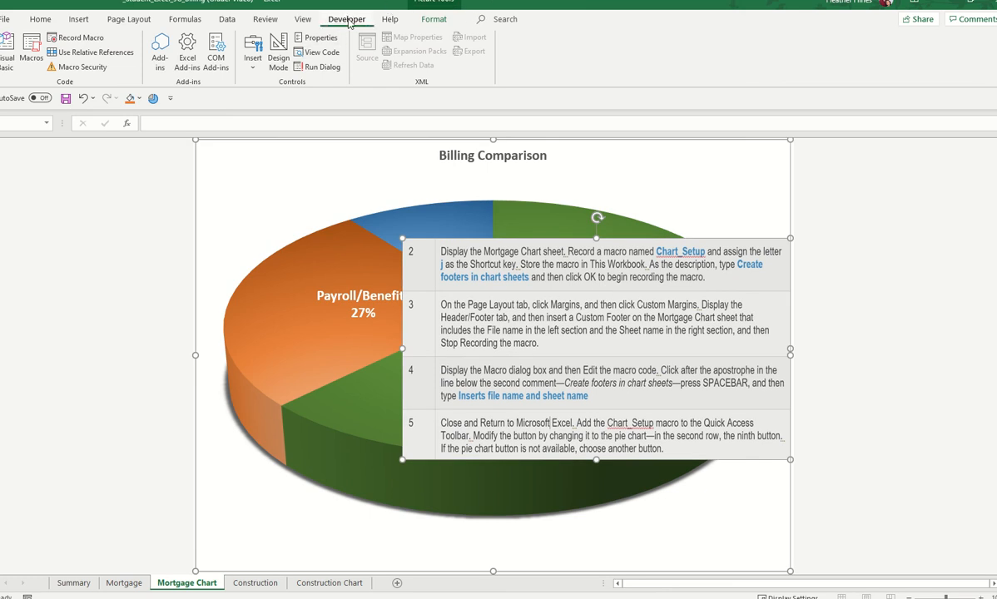
click(32, 49)
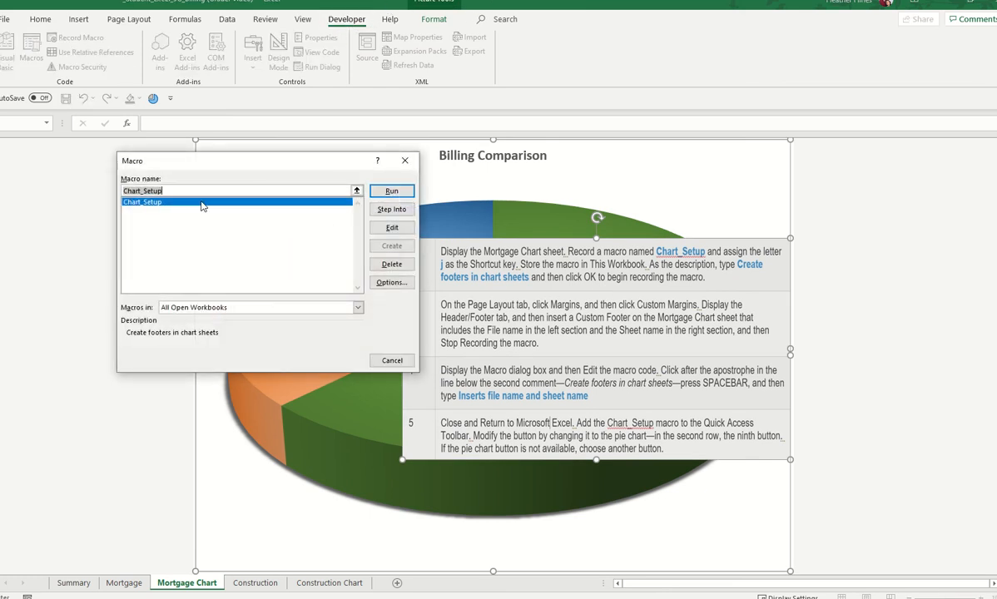
click(391, 227)
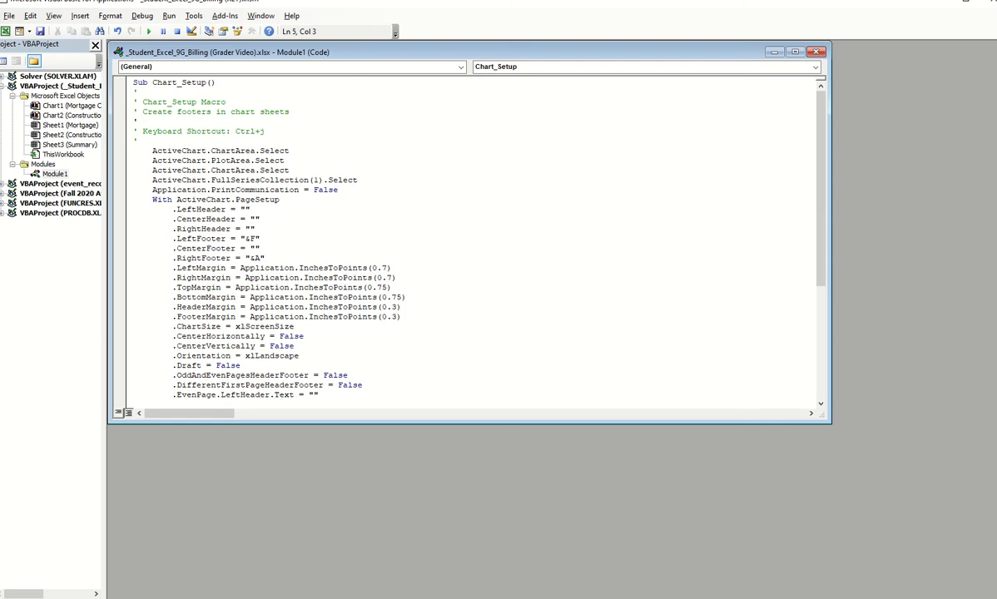
text(Inserts file name and sheet name)
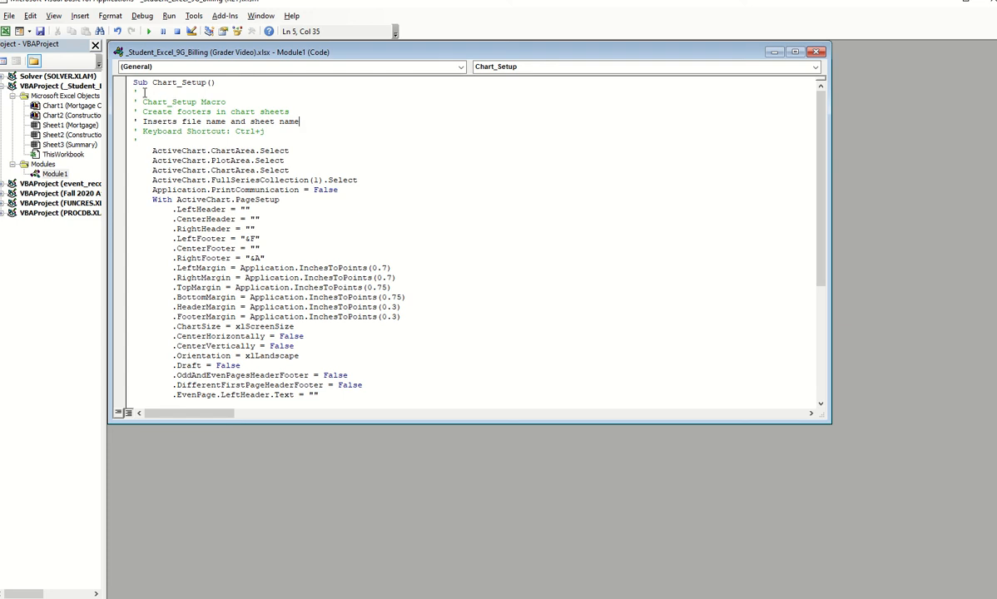
Examine the header, footer and margin statements in the PageSetup block of the Chart_Setup code.
drag(177, 209, 388, 362)
click(362, 346)
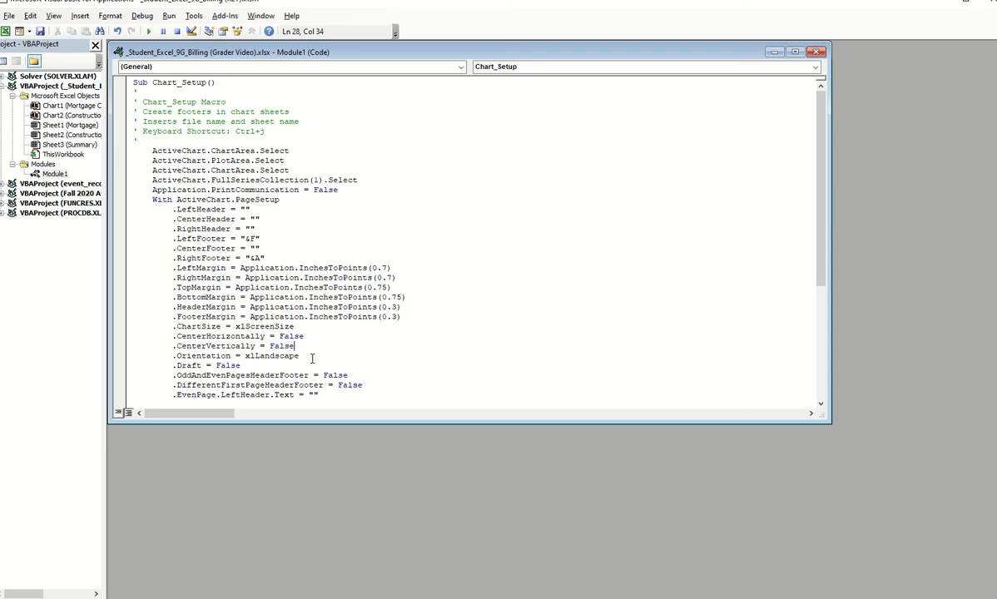
key(alt+F11)
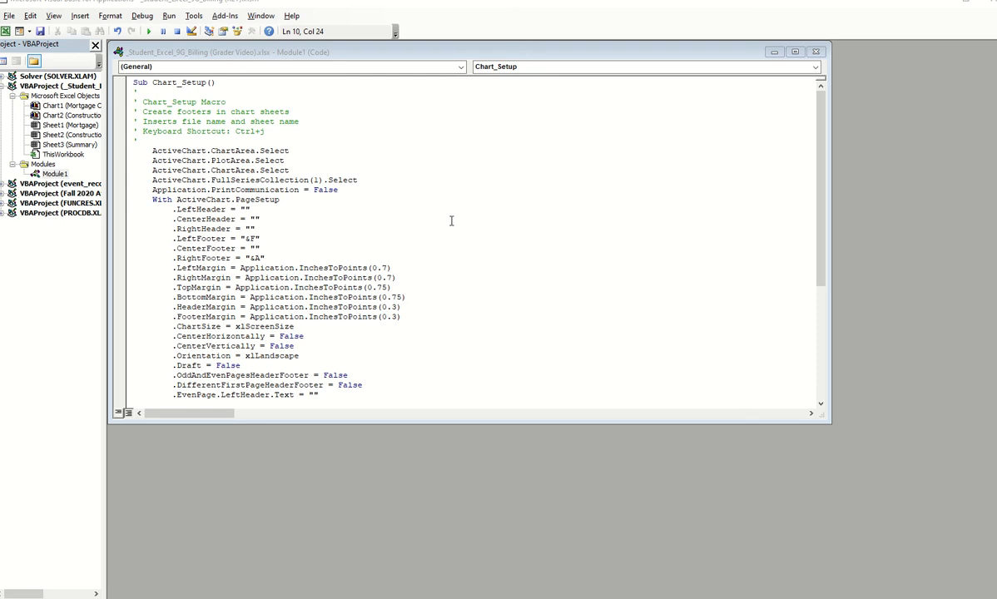
drag(173, 218, 348, 268)
key(alt+Tab)
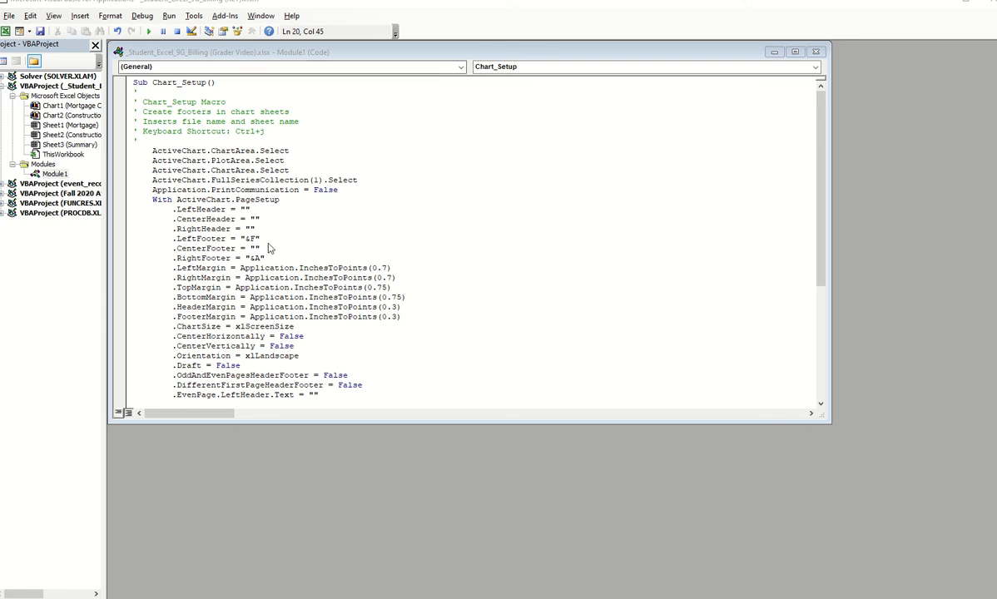
click(171, 209)
drag(171, 209, 429, 339)
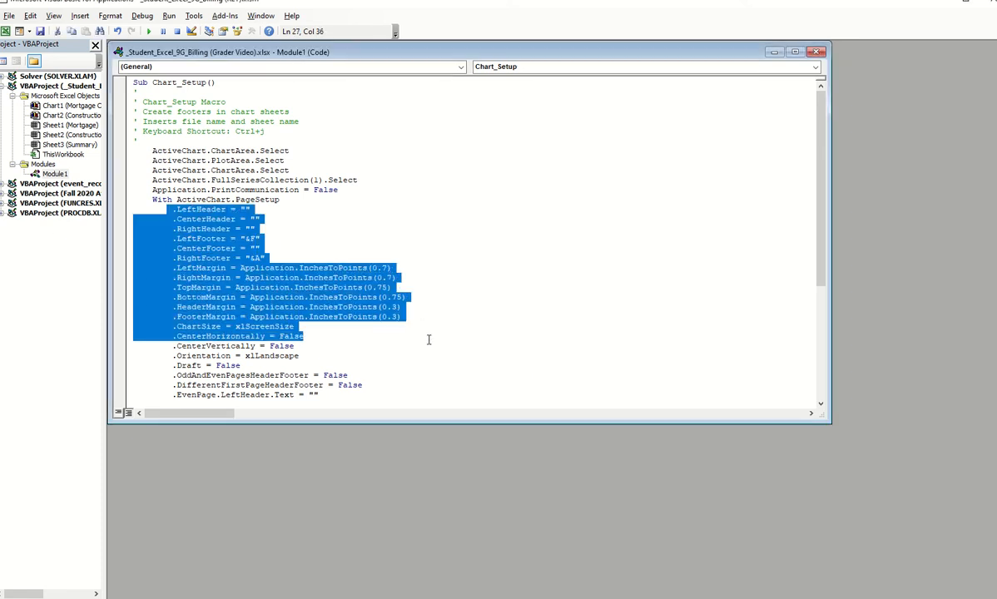
click(311, 179)
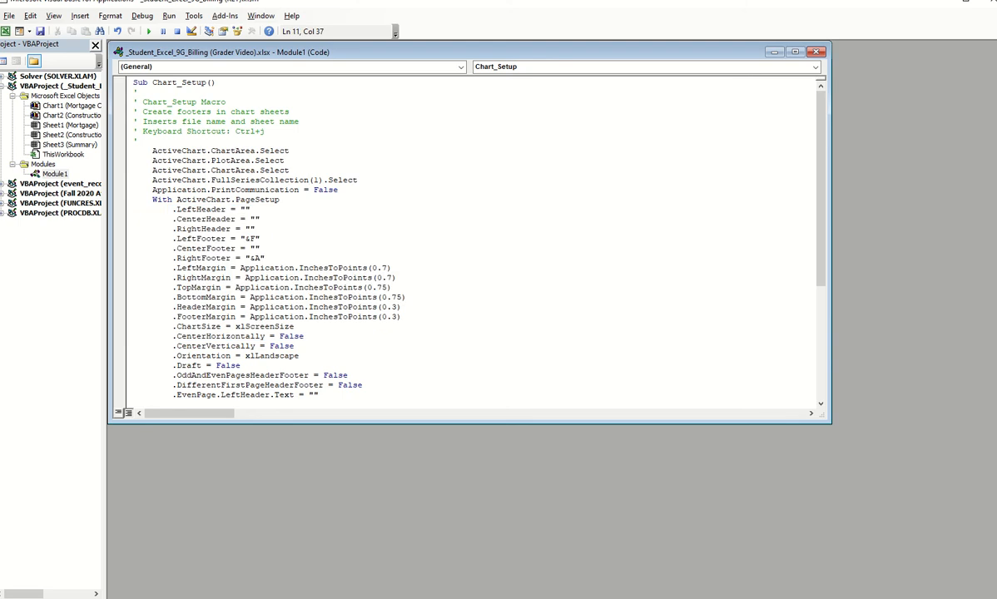
Close the Visual Basic editor and return to the Mortgage Chart sheet in Excel.
key(alt+F11)
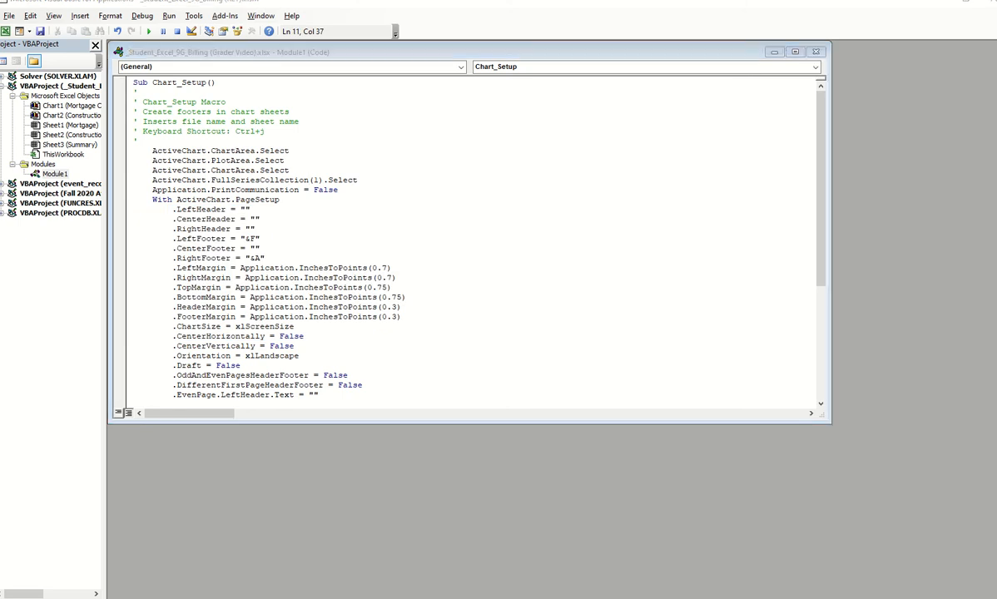
click(827, 30)
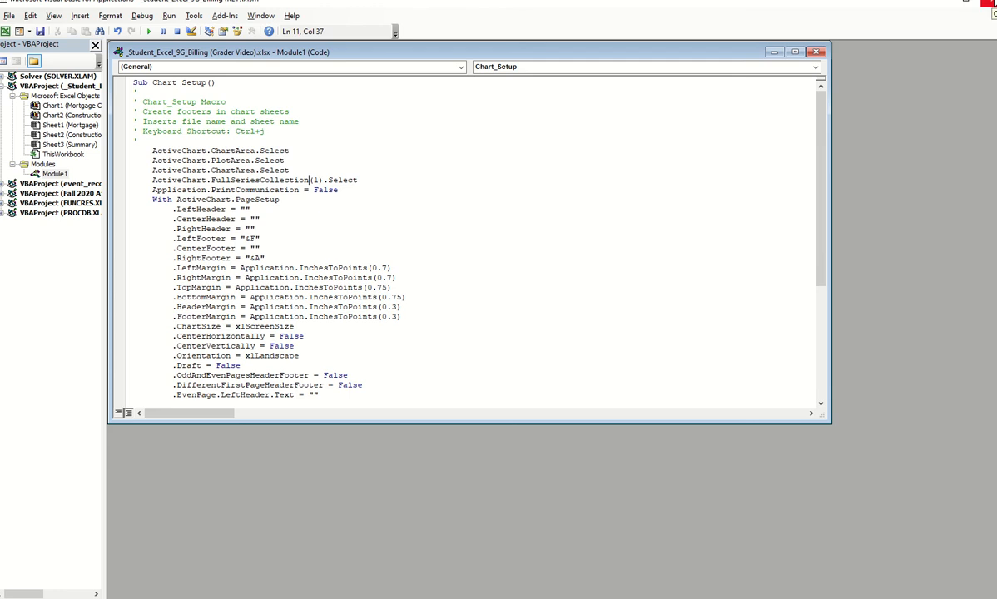
click(990, 4)
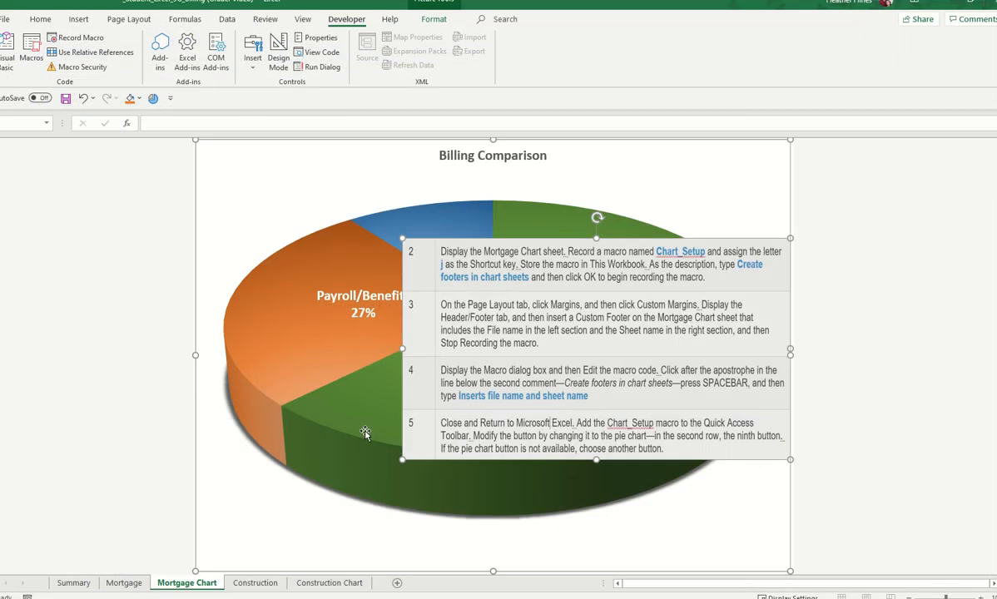
Try to run the Chart_Setup macro on the Construction sheet, and end the run.
click(268, 585)
click(244, 390)
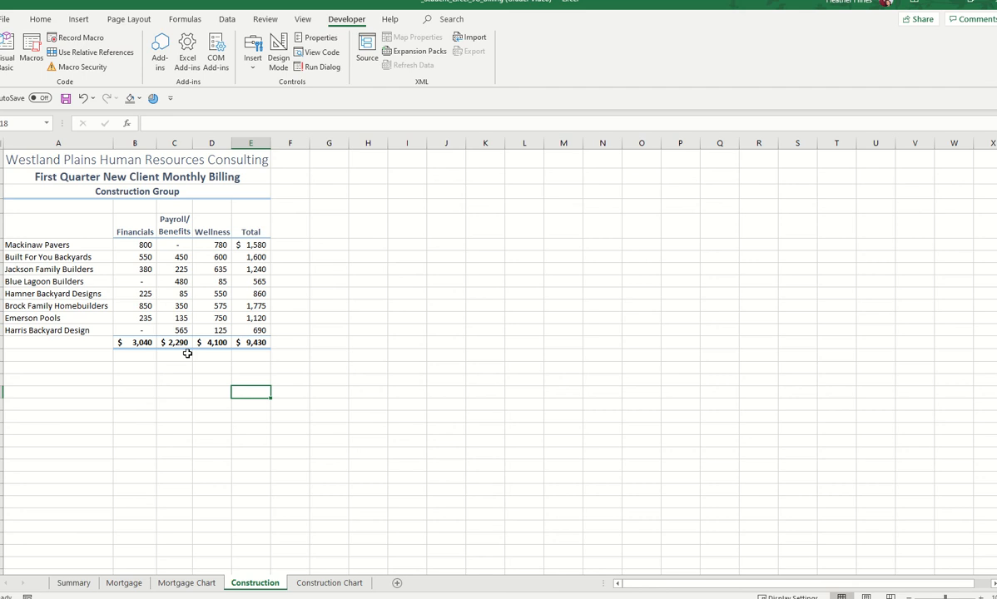
click(153, 99)
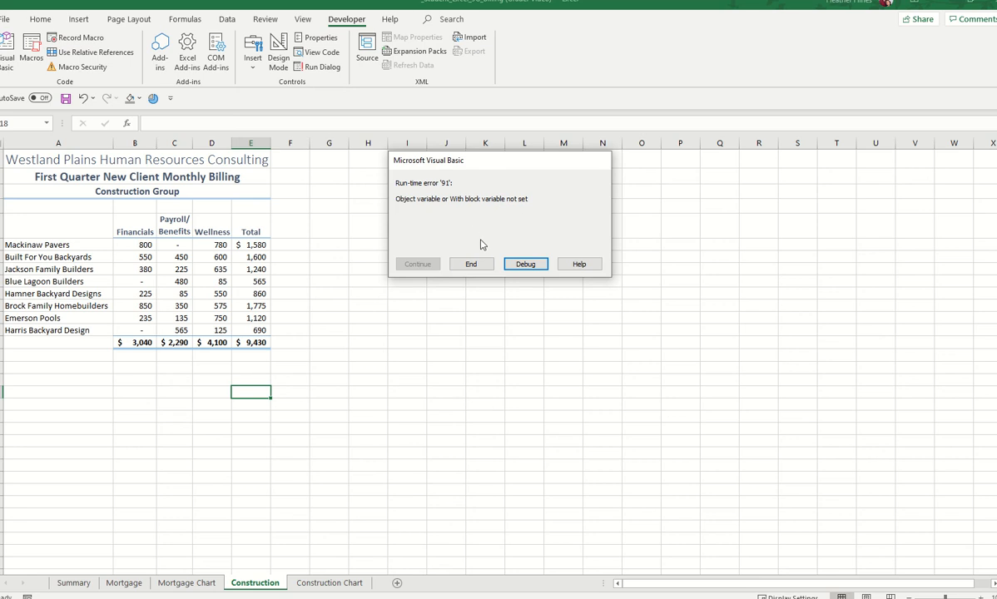
click(471, 265)
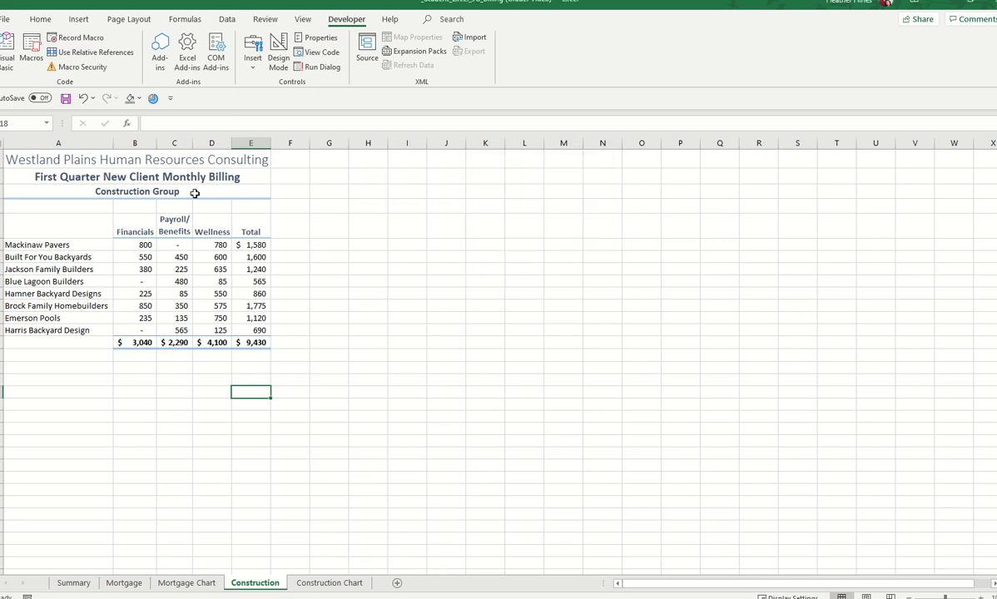
Check the footer of the Construction sheet in the print preview and return to the worksheet.
click(8, 20)
click(38, 206)
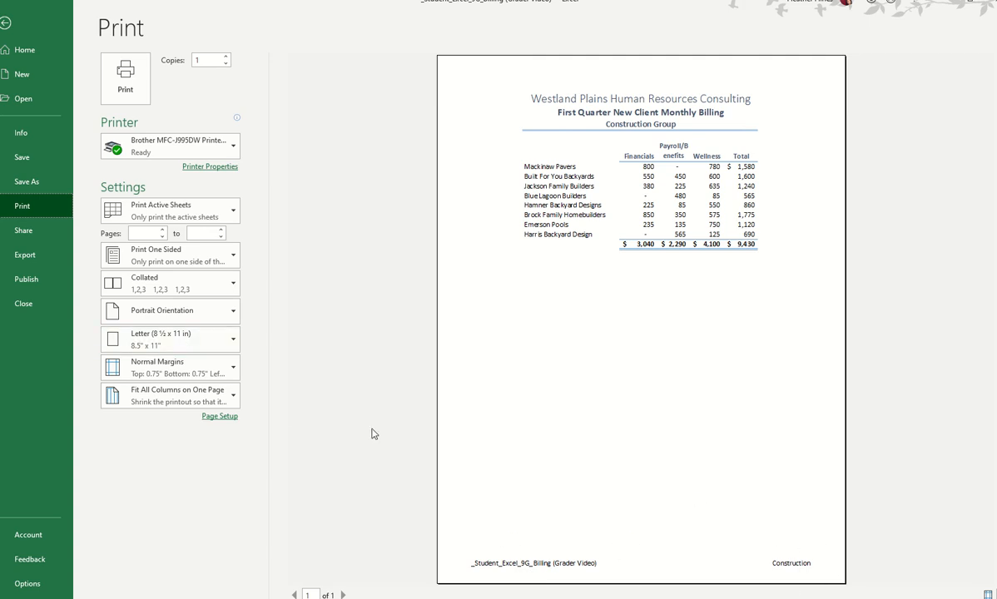
key(Escape)
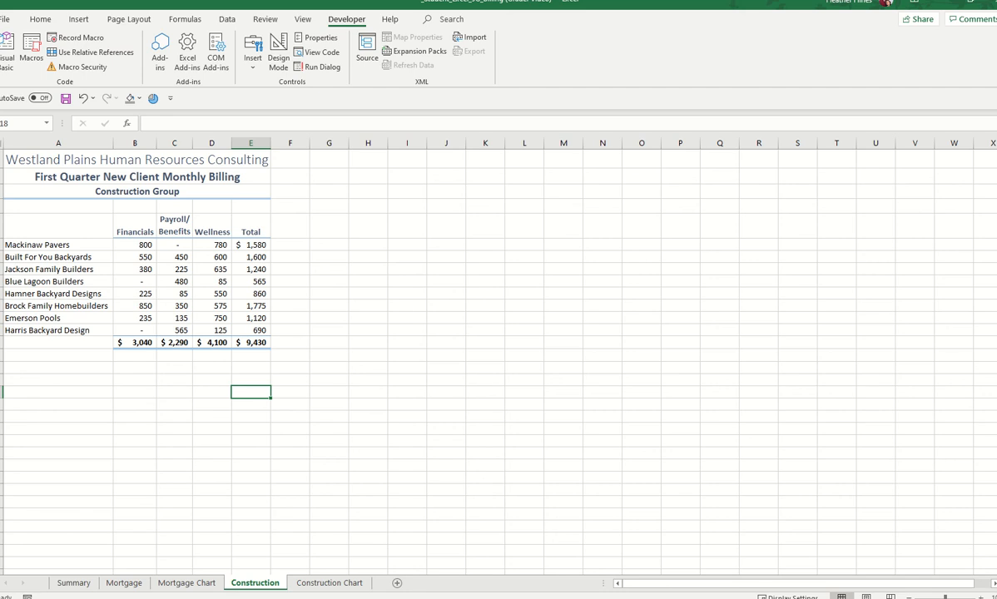
Insert an ActiveX check box control on the Summary sheet and position it at cell B10.
click(74, 583)
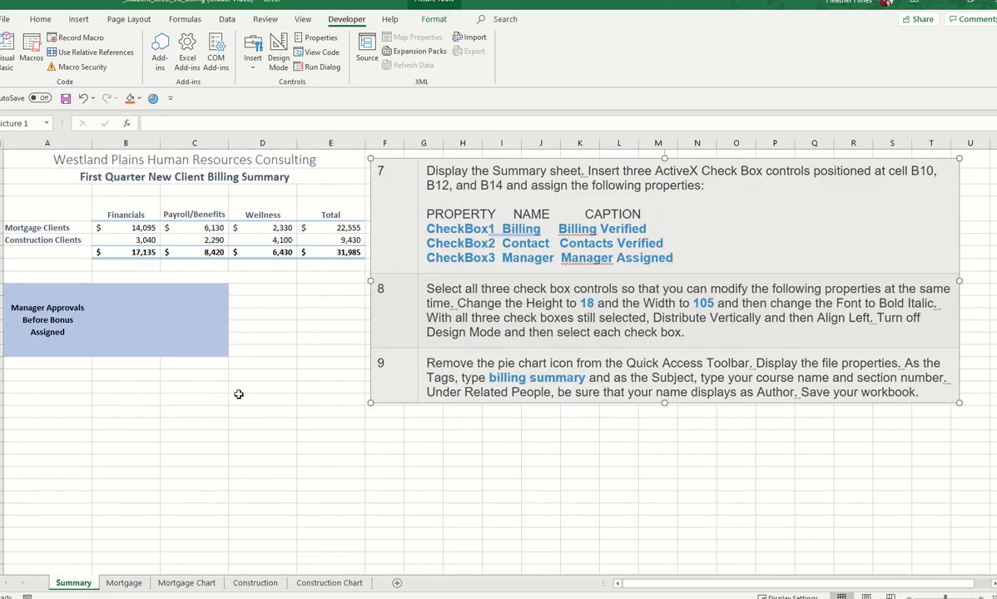
click(87, 294)
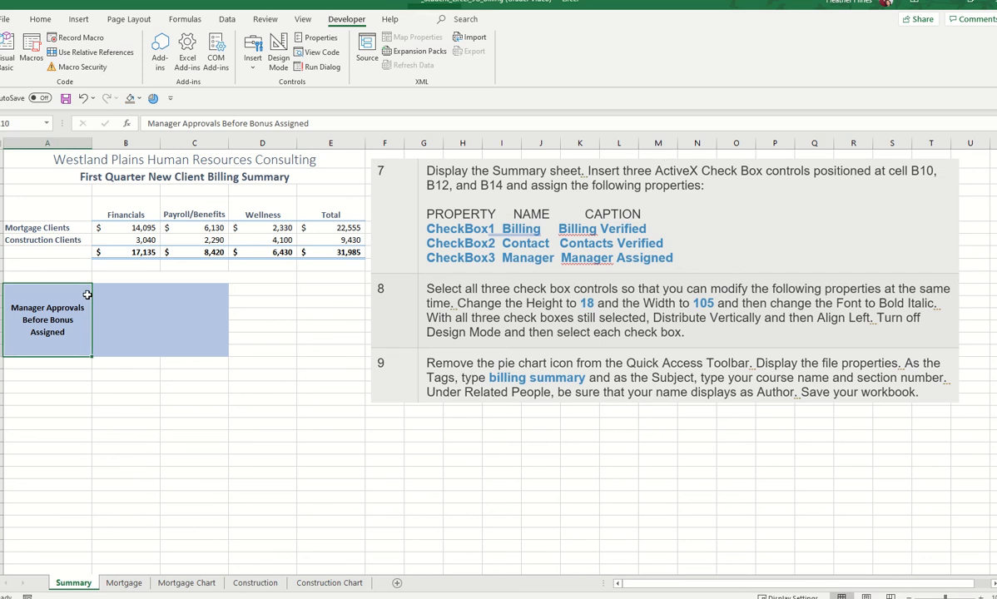
click(106, 297)
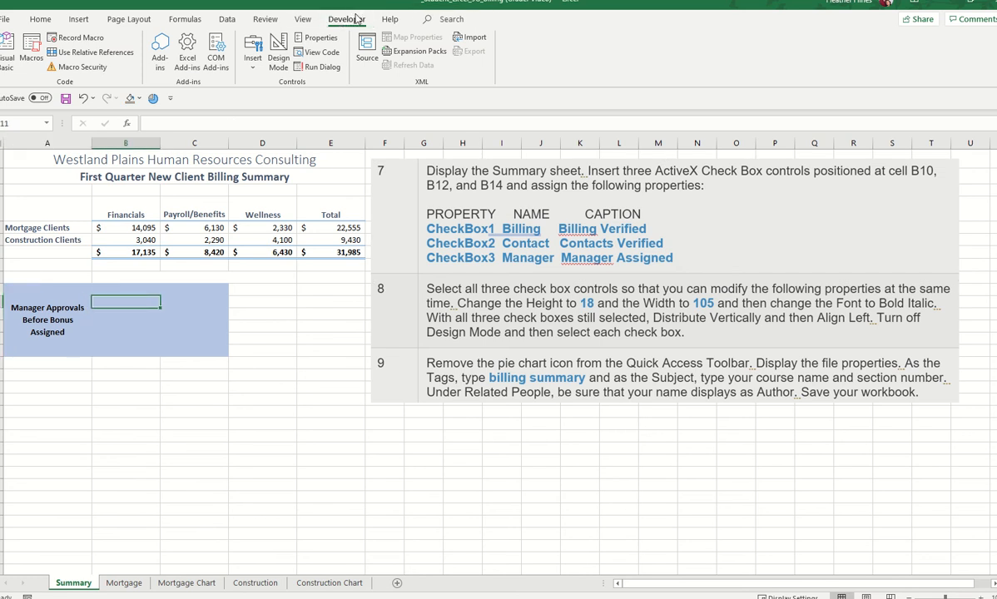
click(259, 71)
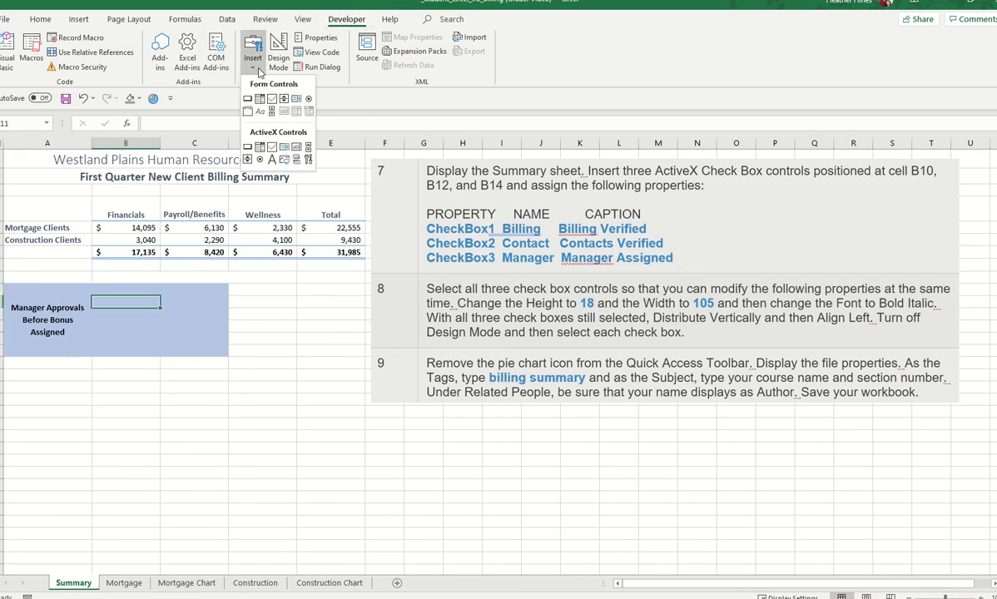
click(272, 148)
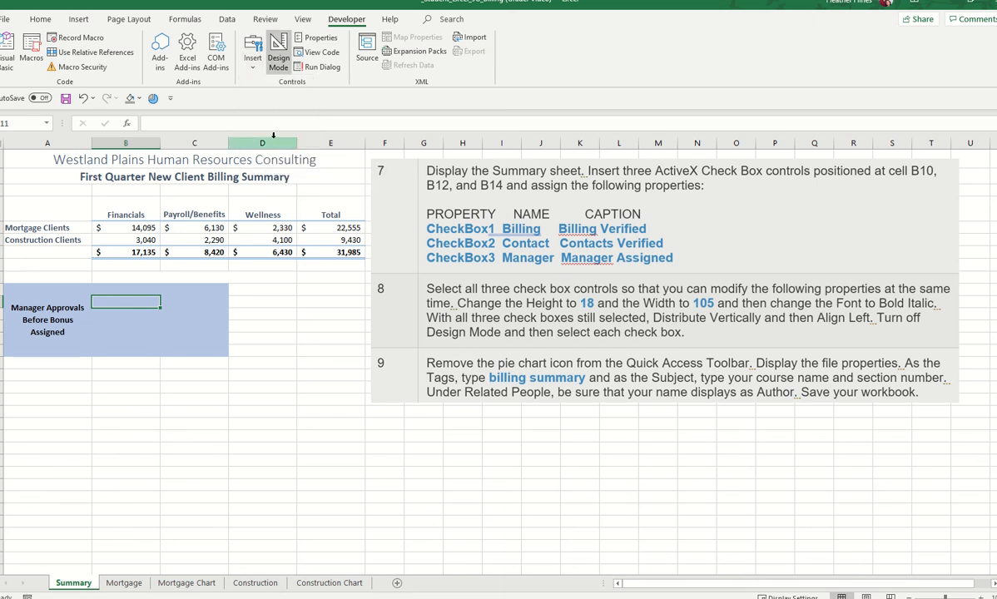
click(99, 298)
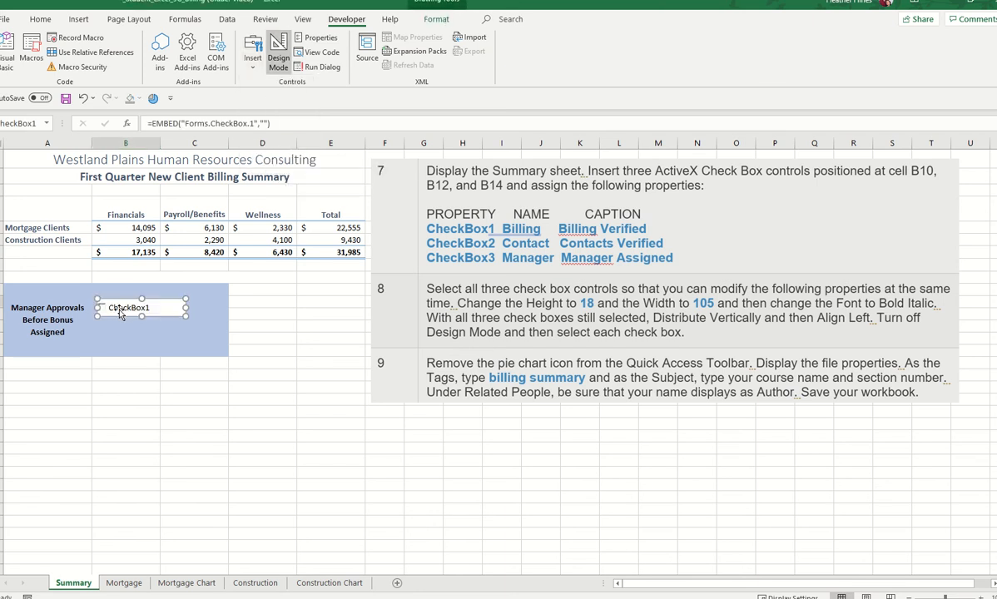
drag(171, 321, 168, 301)
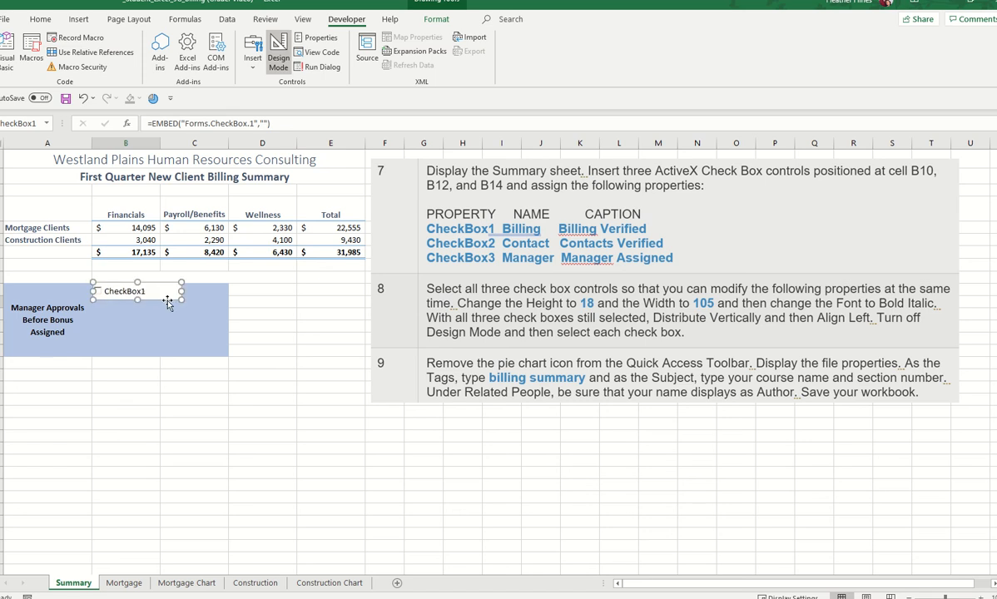
Duplicate the check box twice and position the copies below it at cells B12 and B14.
key(ctrl+d)
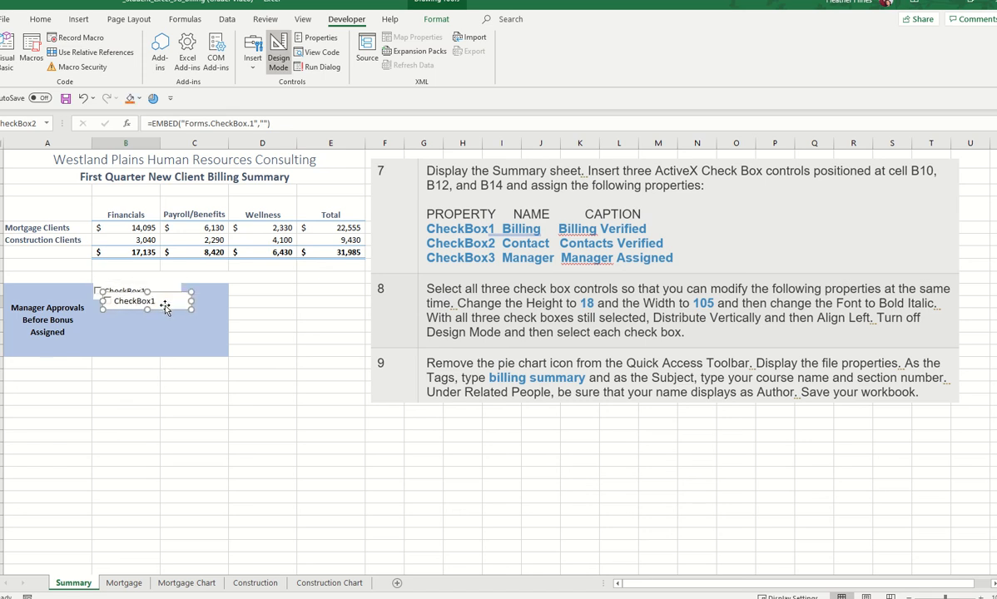
drag(165, 311, 133, 330)
key(ctrl+d)
click(131, 316)
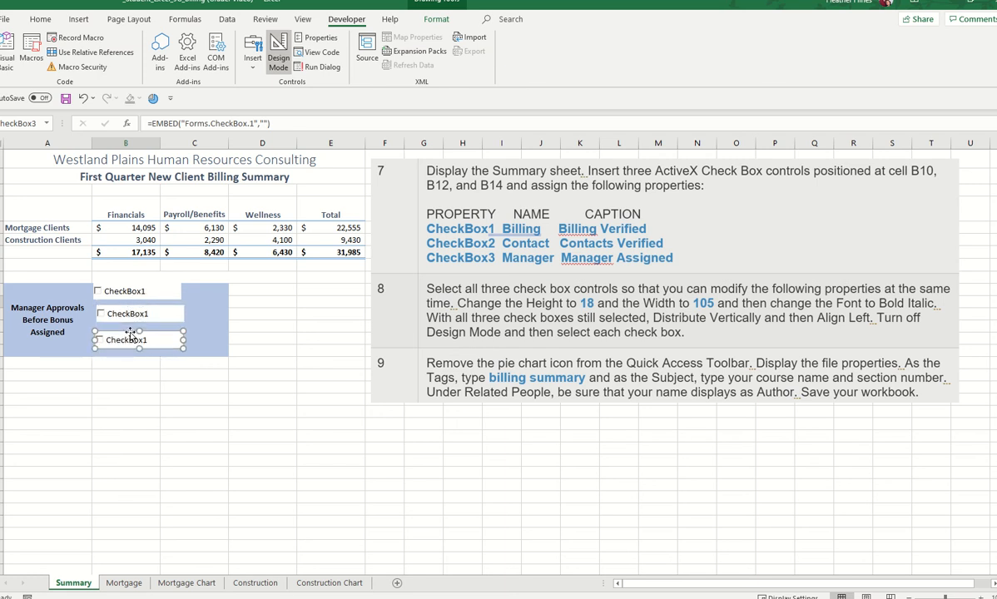
Set the name of the check box at cell B10 to Billing and its caption to "Billing Verified".
click(118, 298)
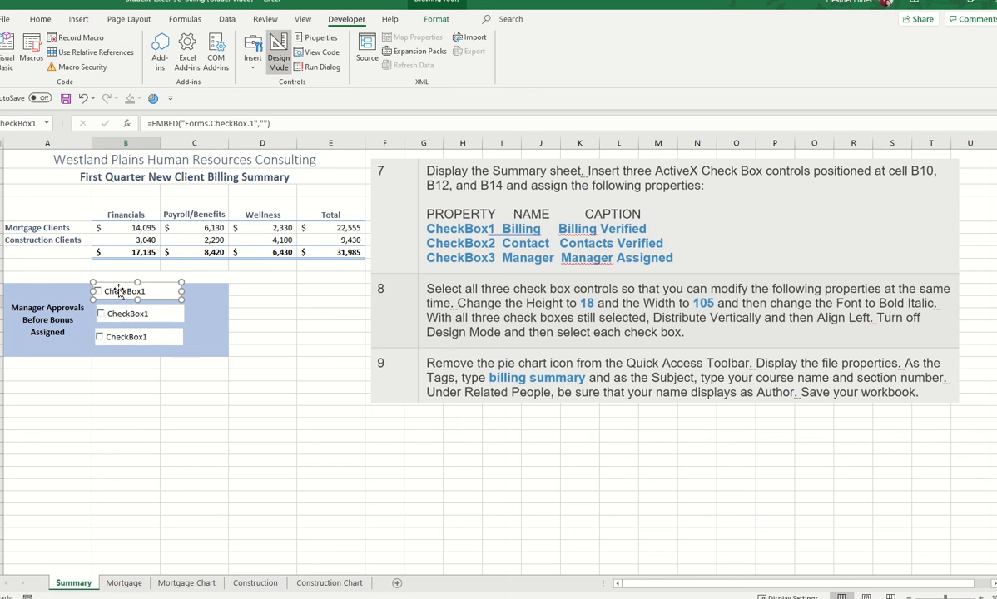
click(320, 38)
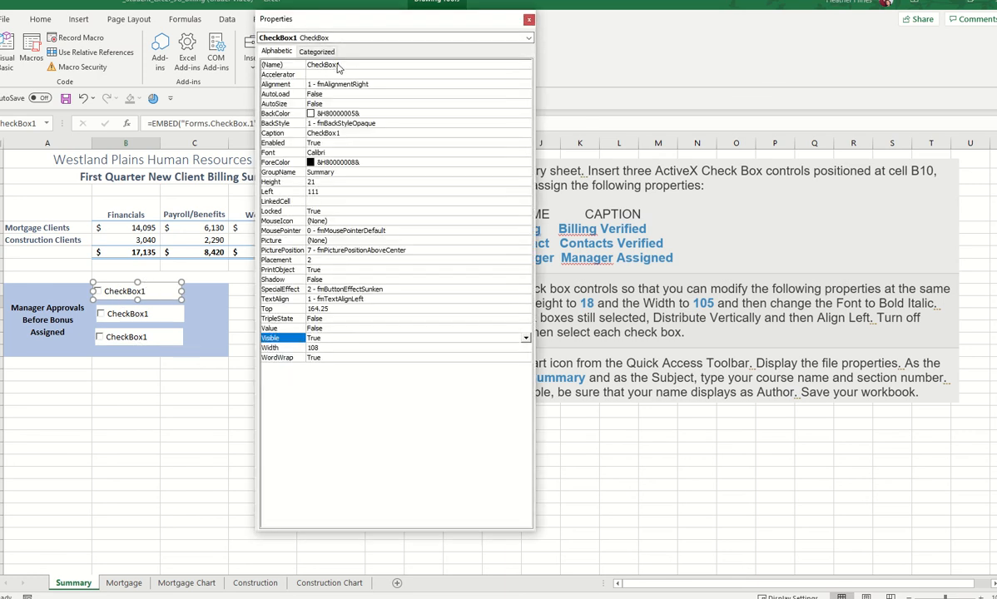
drag(363, 25, 229, 98)
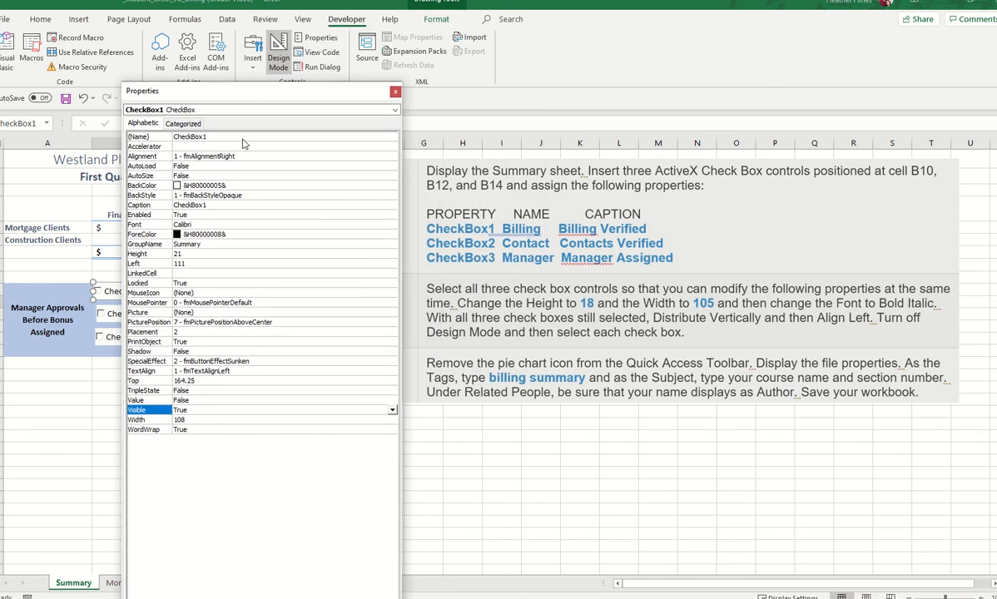
click(228, 139)
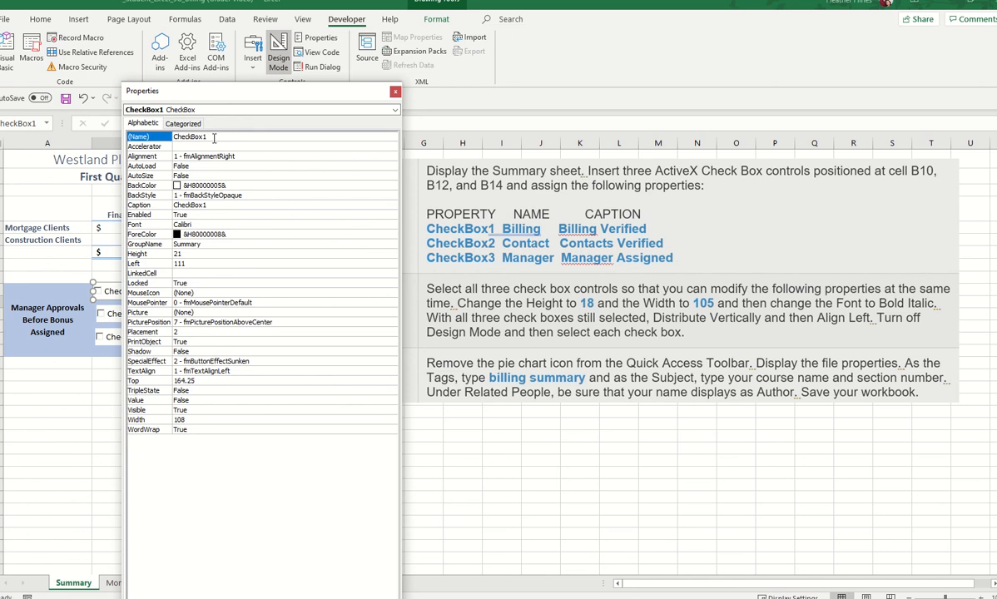
text(Bill)
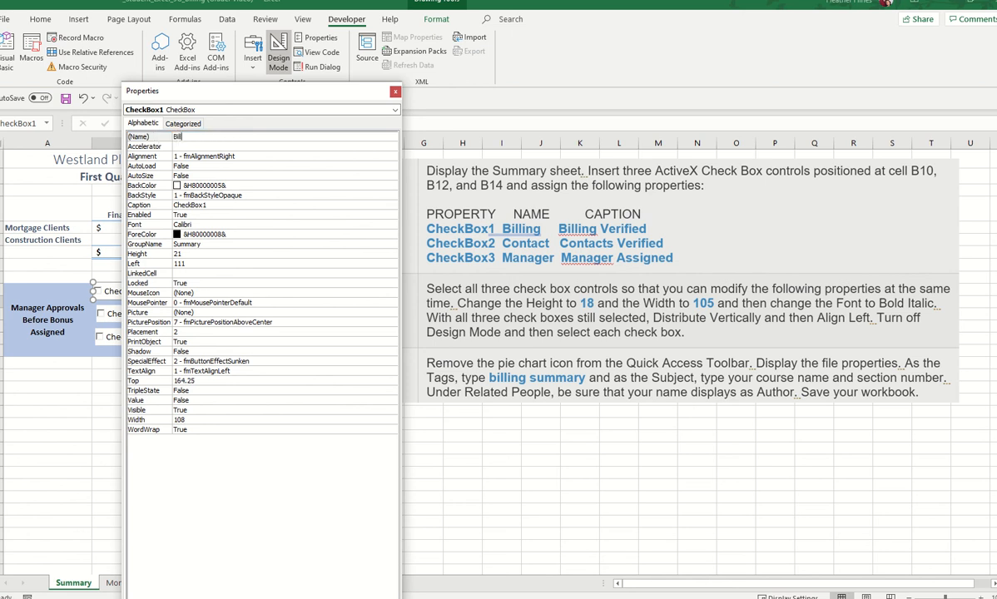
text(ing)
click(222, 207)
click(174, 207)
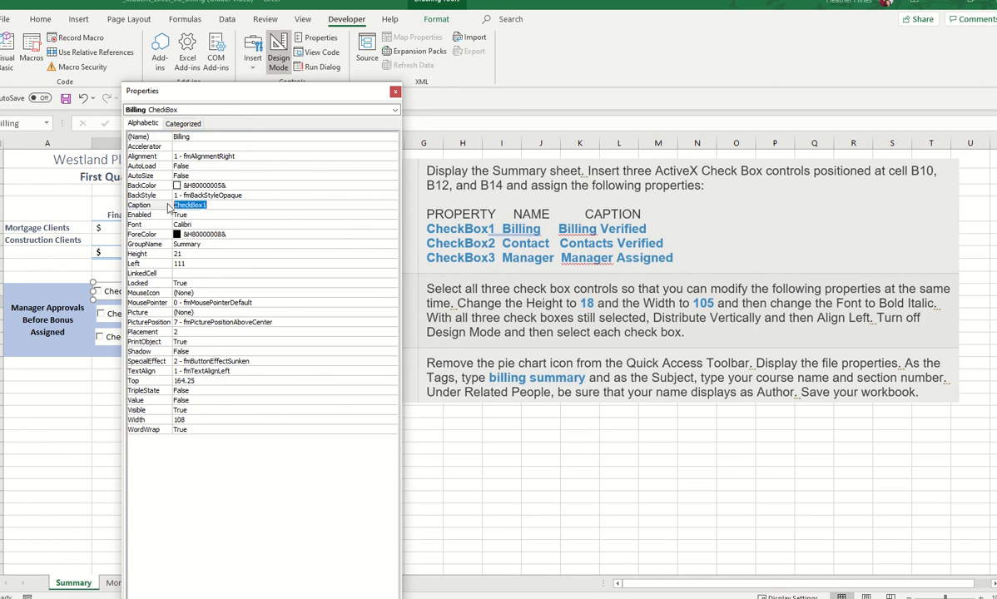
text(Billing Verified)
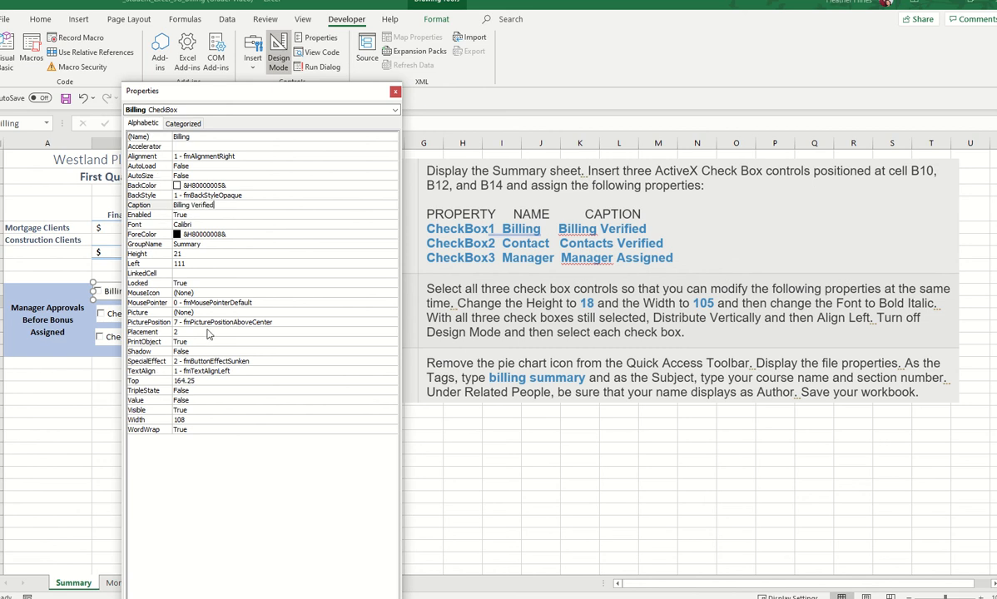
Set the name of CheckBox2 to Contact and its caption to "Contacts Verified".
mouse_move(278, 96)
mouse_down()
mouse_move(333, 96)
mouse_move(274, 79)
mouse_up()
click(260, 93)
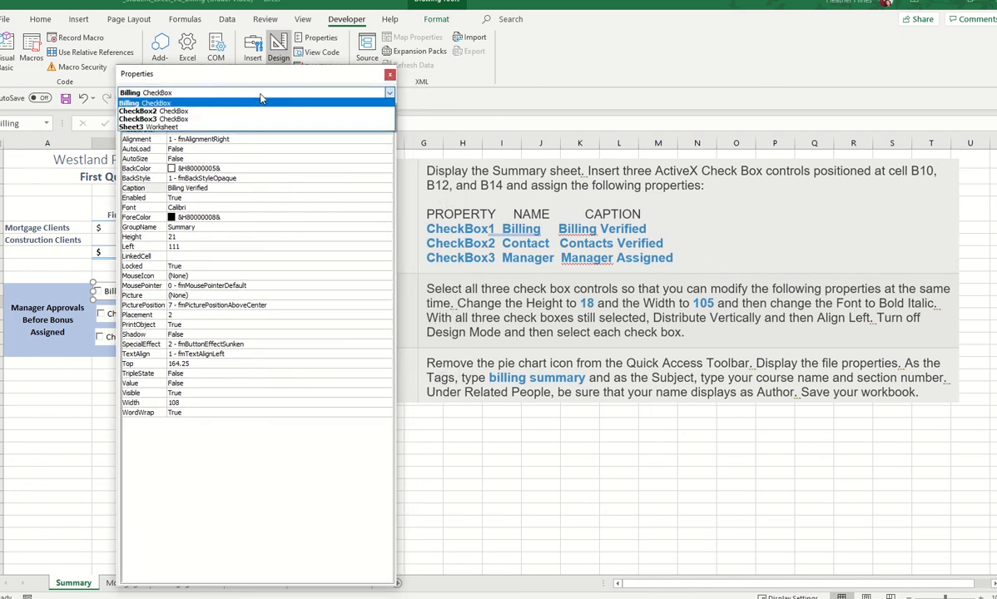
click(253, 113)
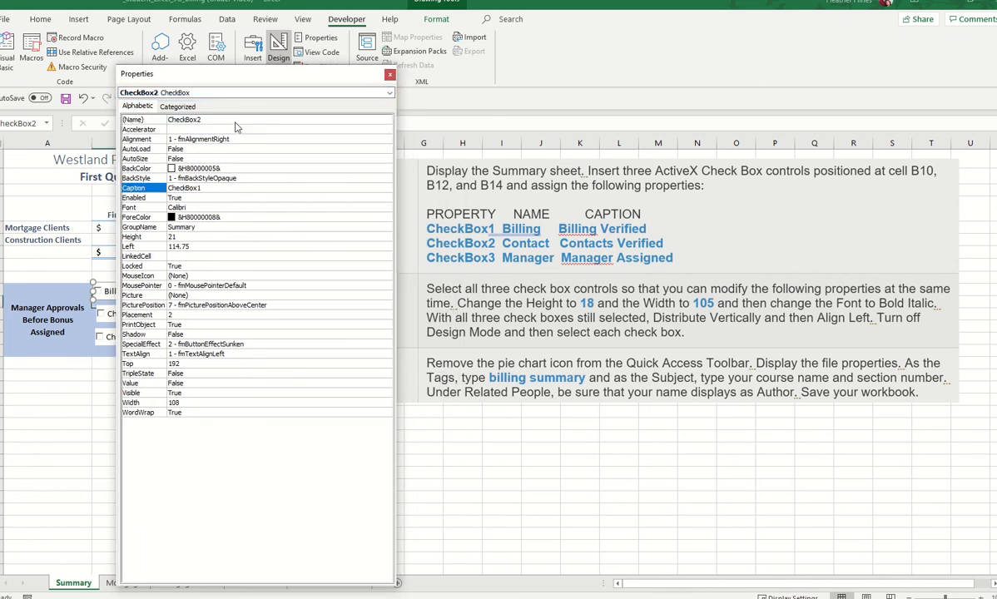
drag(232, 119, 142, 120)
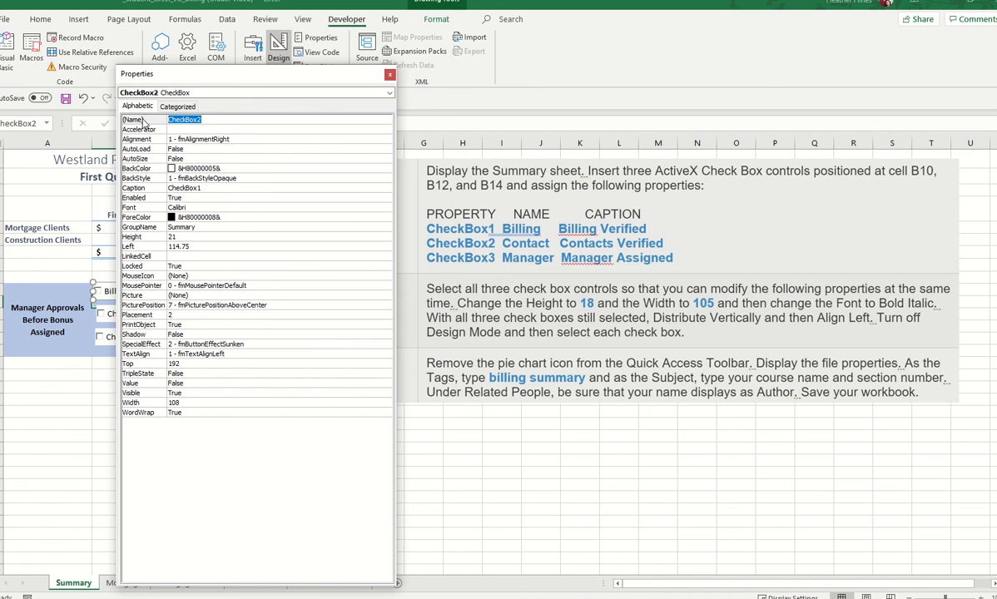
text(Contact)
click(176, 190)
text(C)
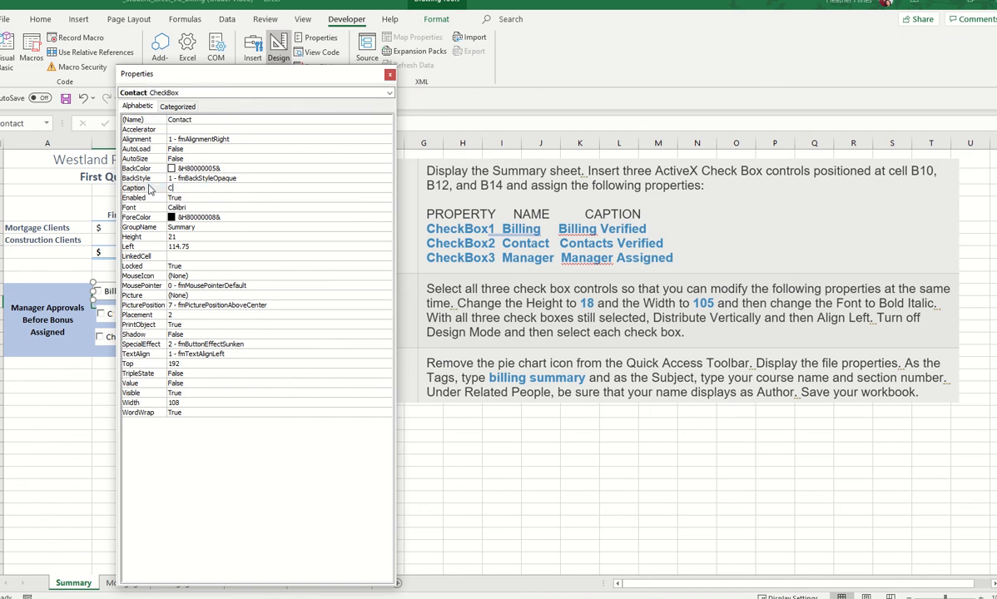
text(ontacts Verified)
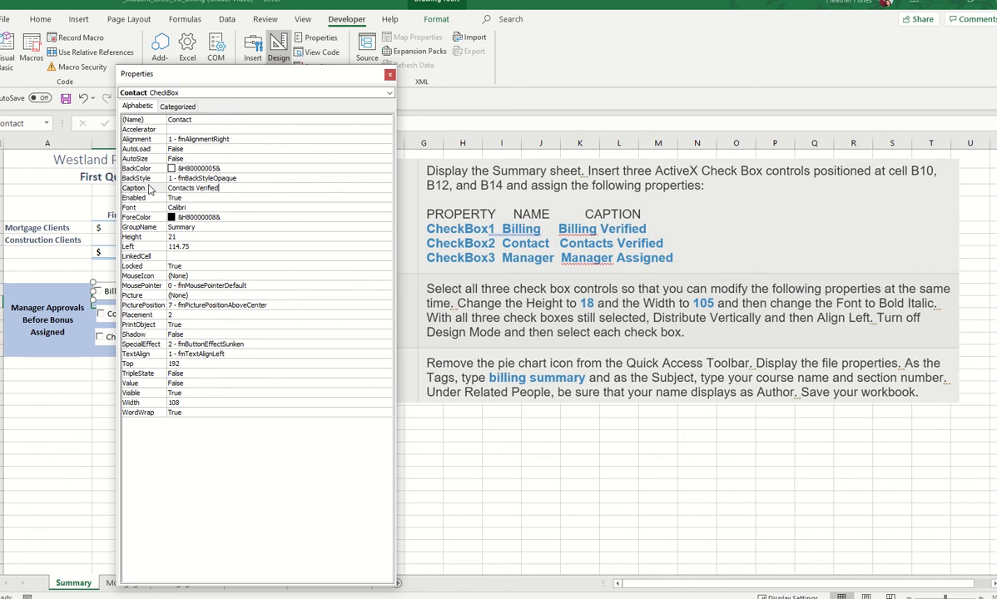
Set the name of CheckBox3 to Manager and its caption to "Manager Assgined", and close its properties.
click(220, 92)
click(204, 111)
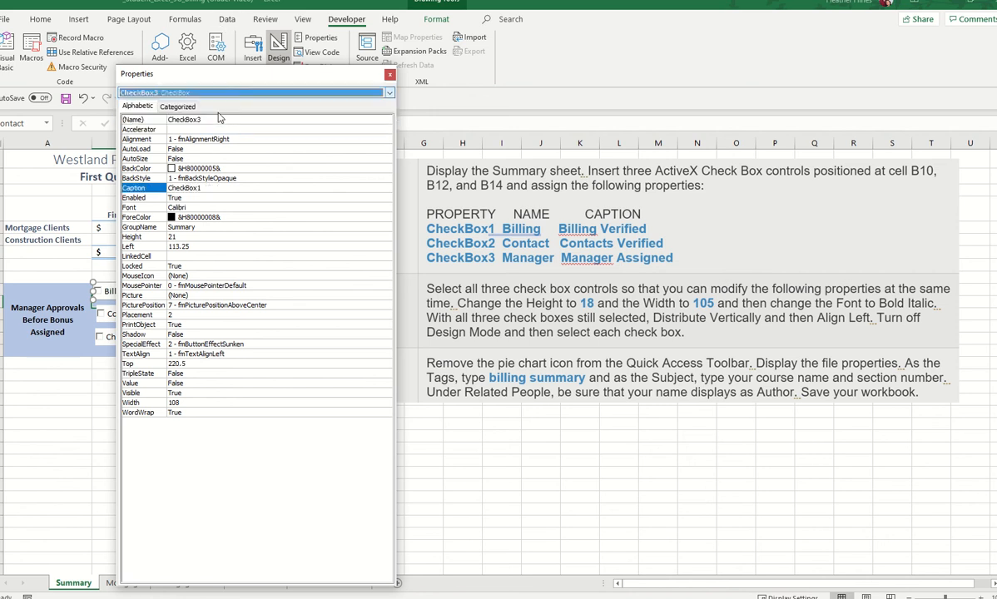
click(164, 119)
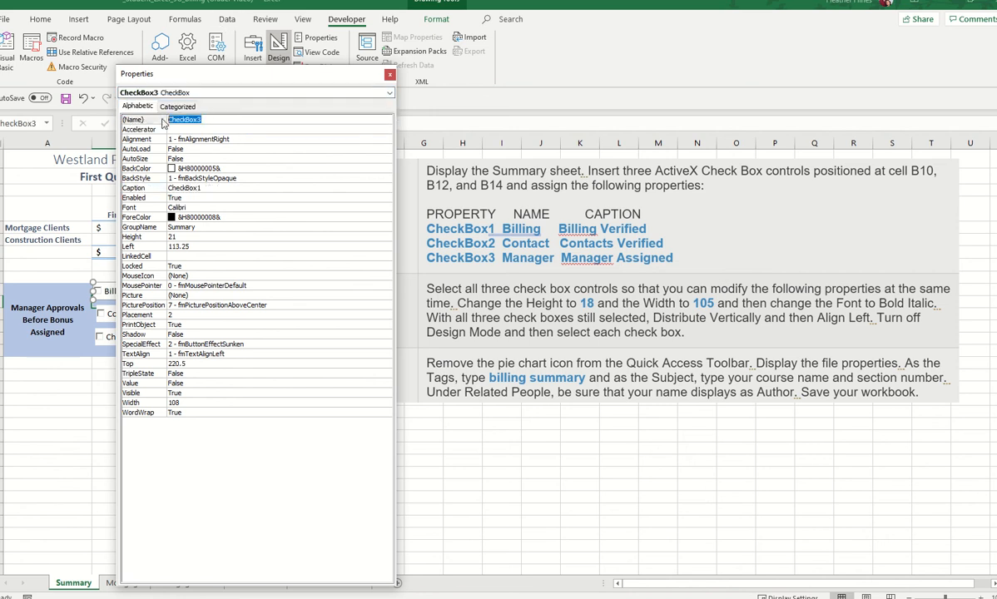
text(Manager)
click(191, 175)
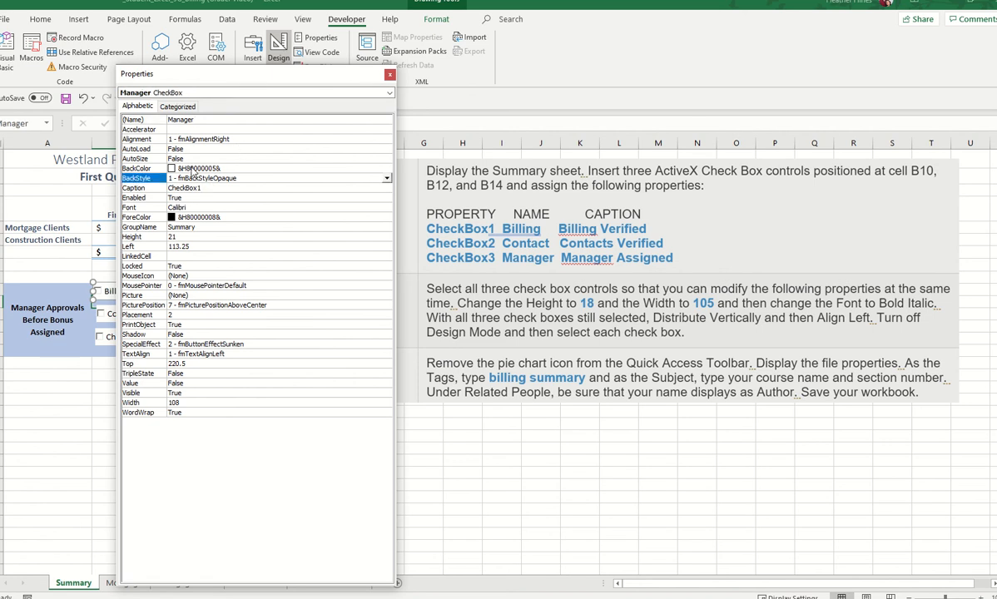
click(152, 189)
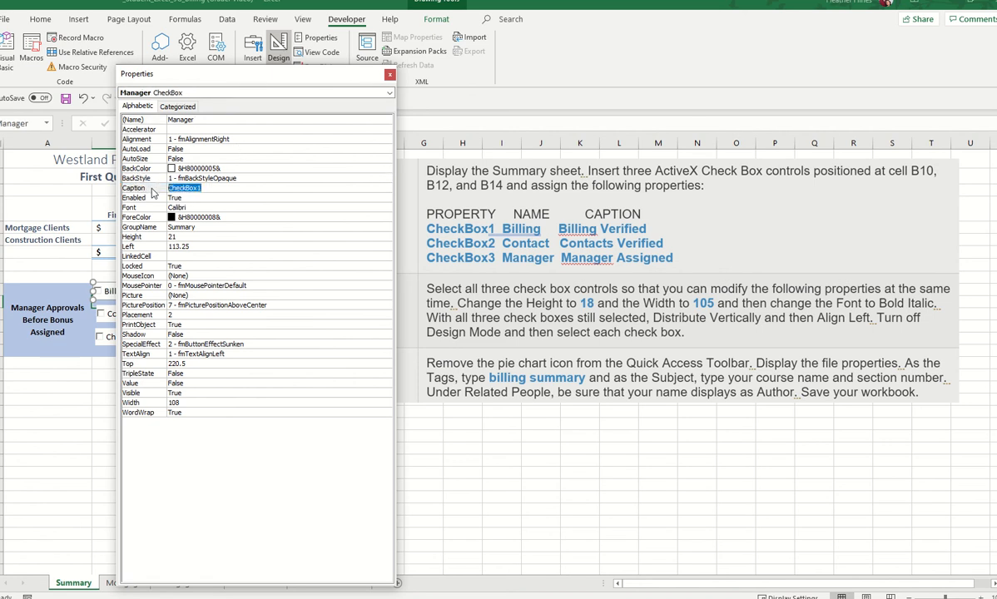
text(Manager Assigned)
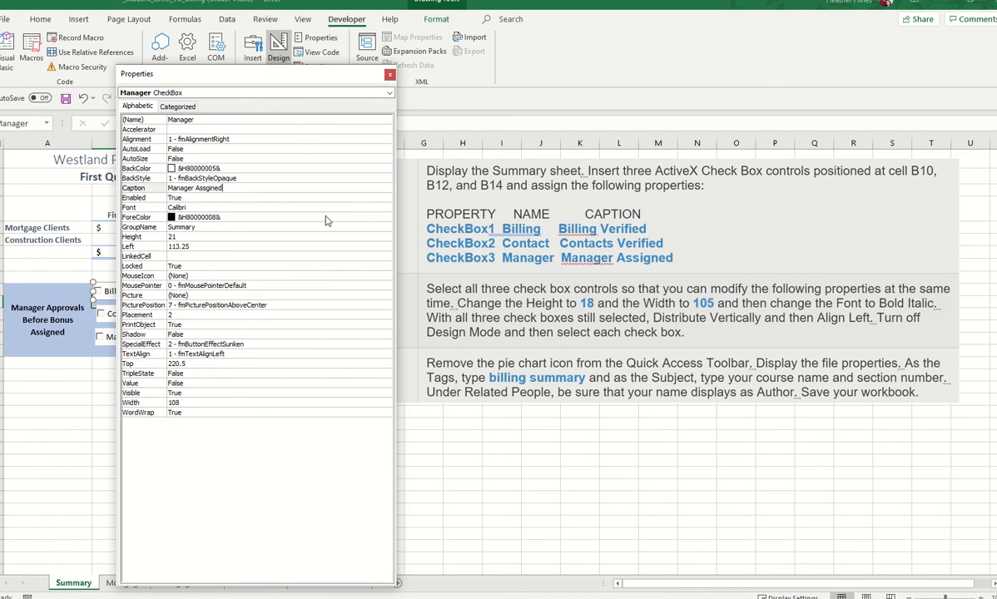
click(390, 76)
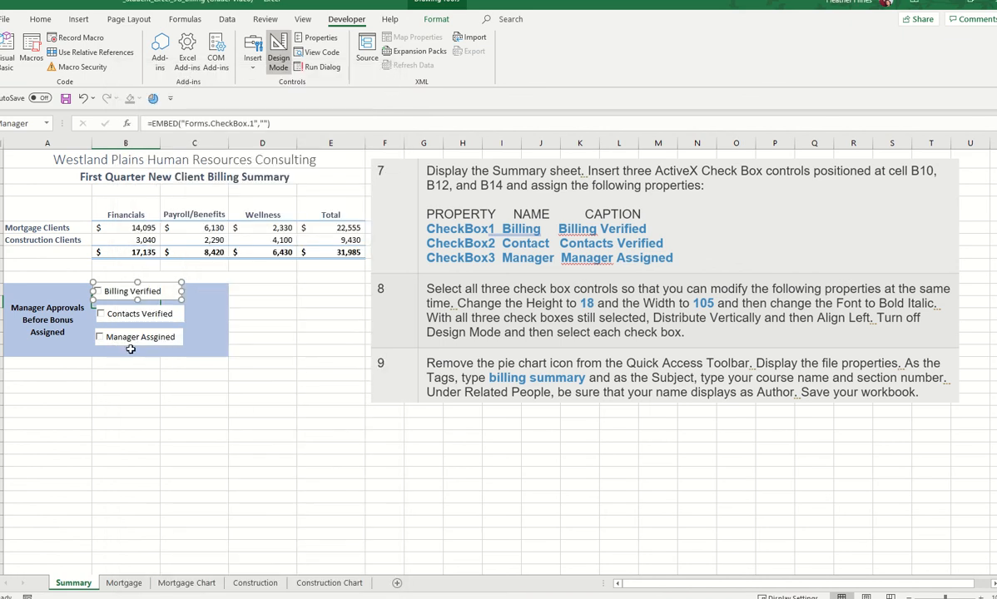
Set the height to 18 and the width to 105 for all three check boxes at once.
click(137, 315)
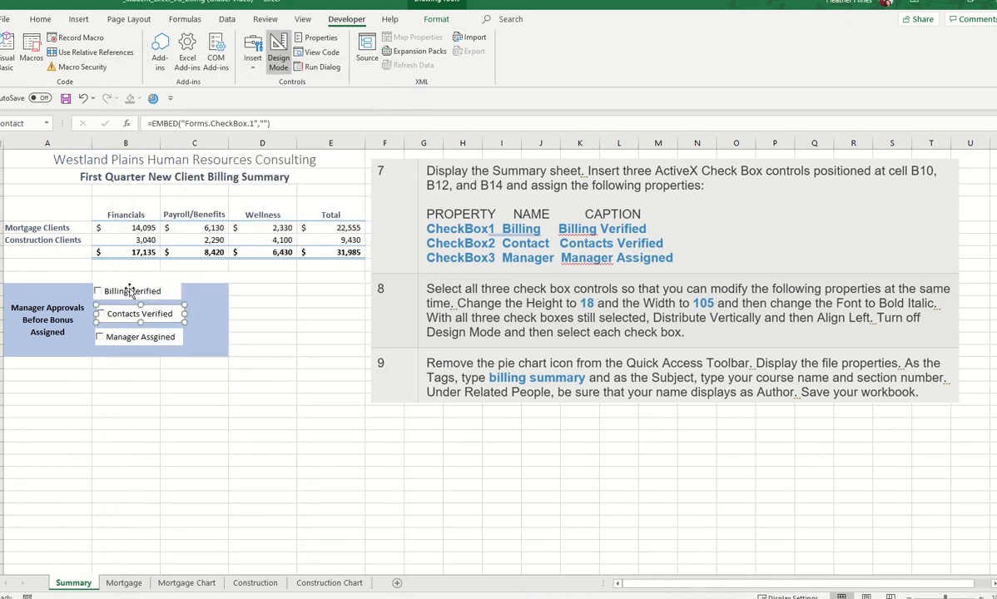
ctrl+click(131, 291)
ctrl+click(137, 336)
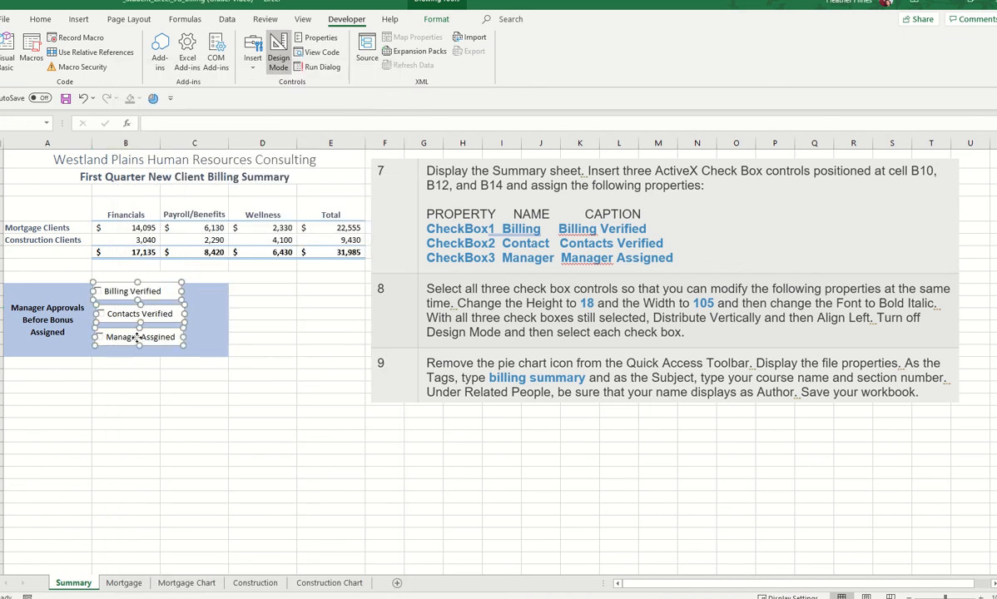
click(320, 38)
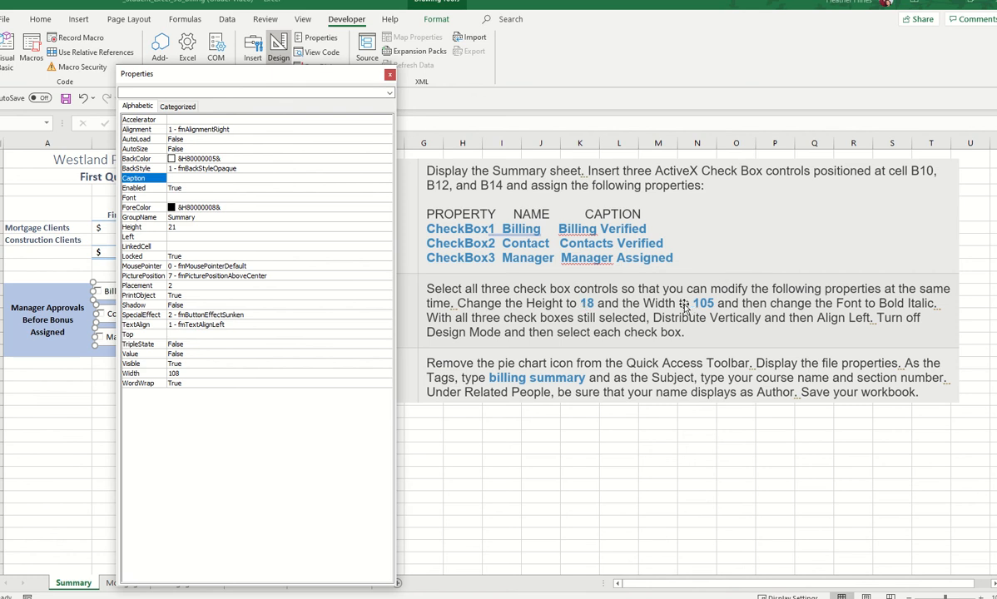
click(159, 226)
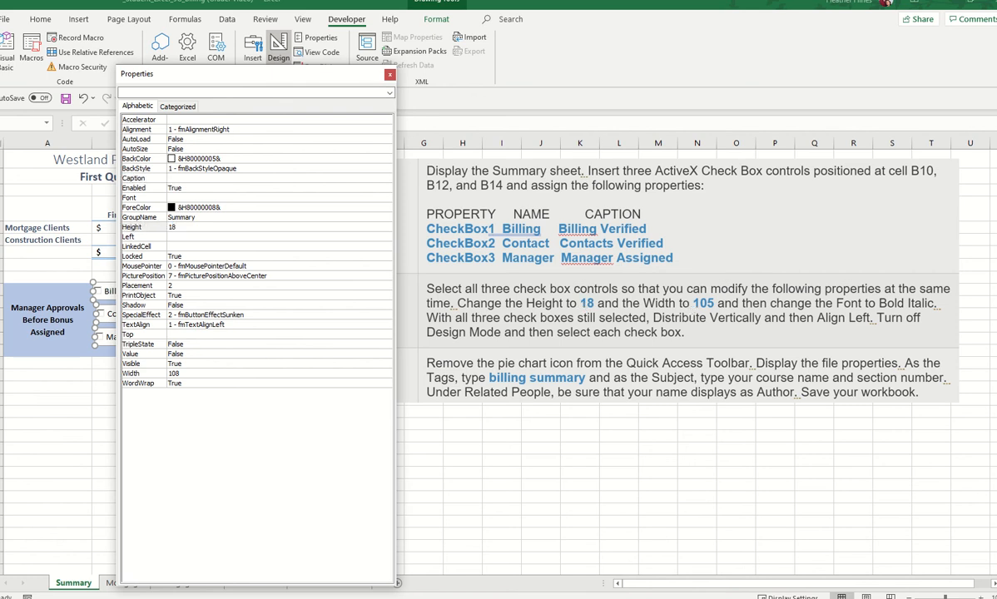
click(185, 374)
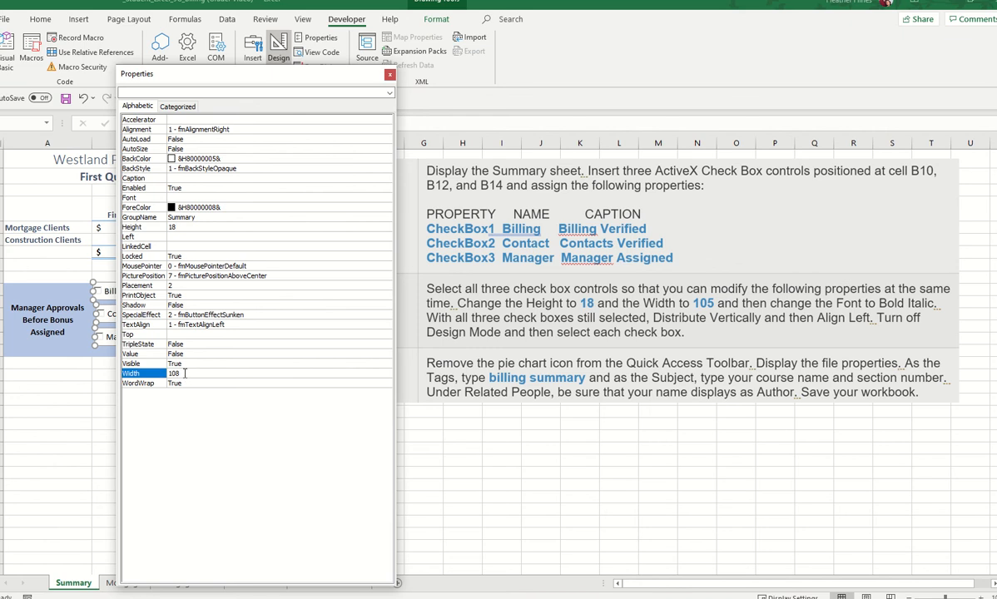
click(185, 373)
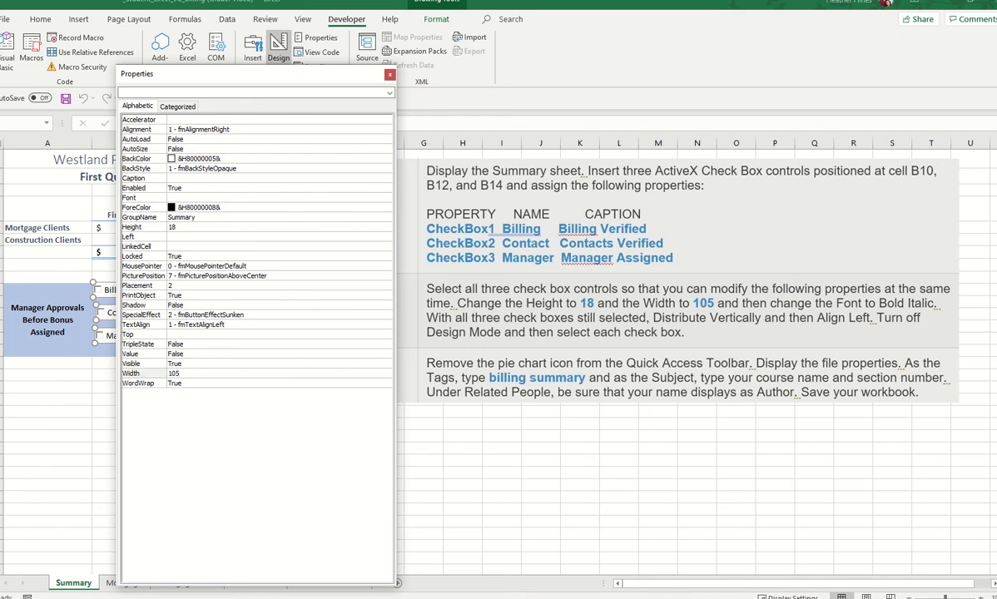
click(390, 75)
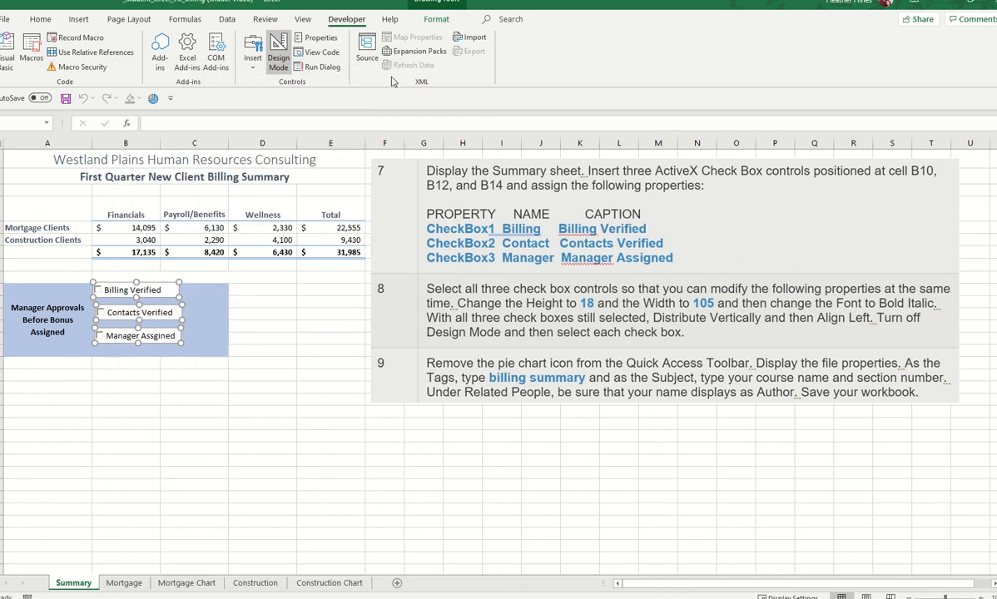
click(426, 18)
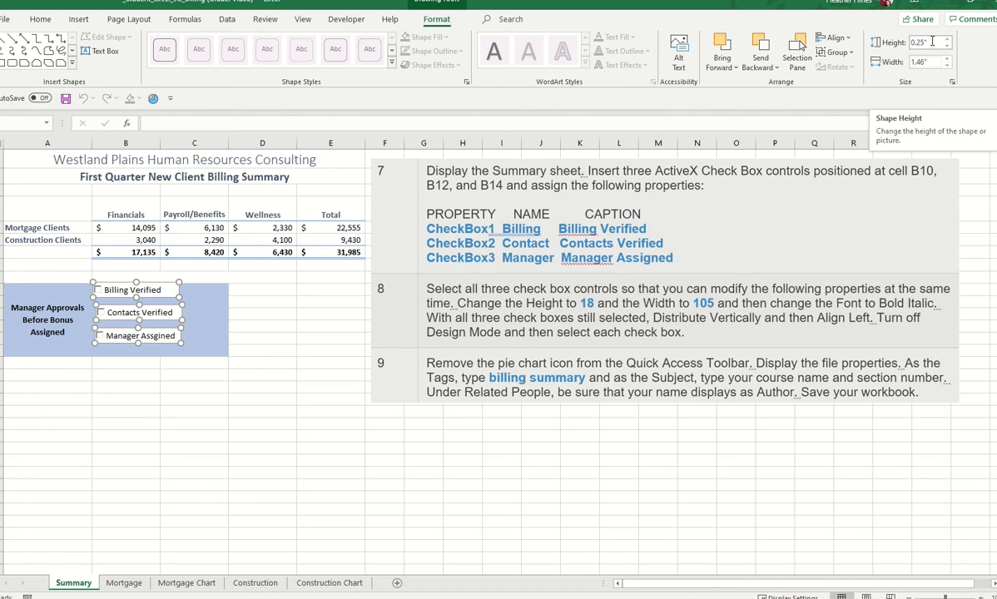
click(358, 22)
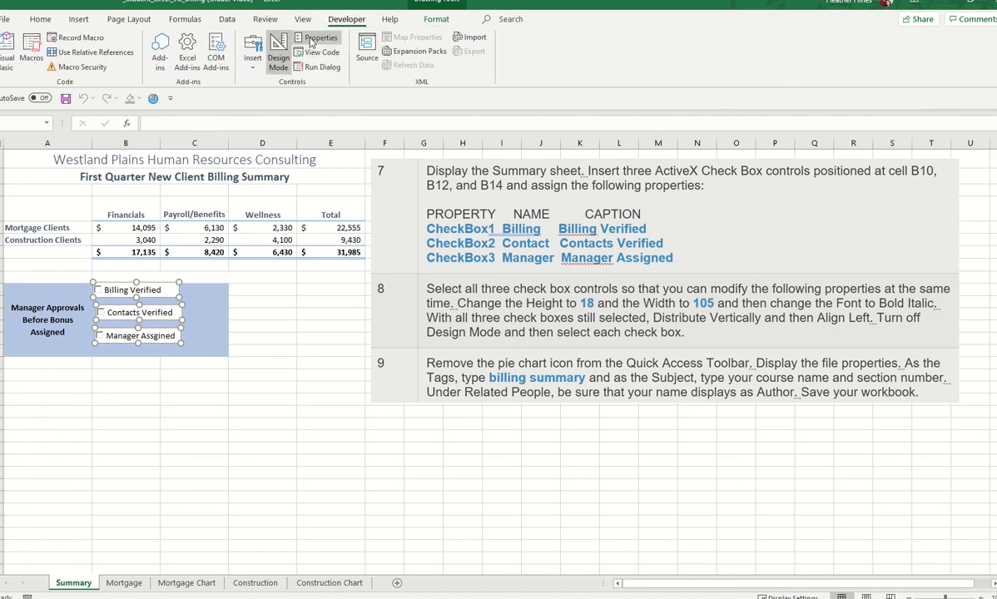
click(315, 38)
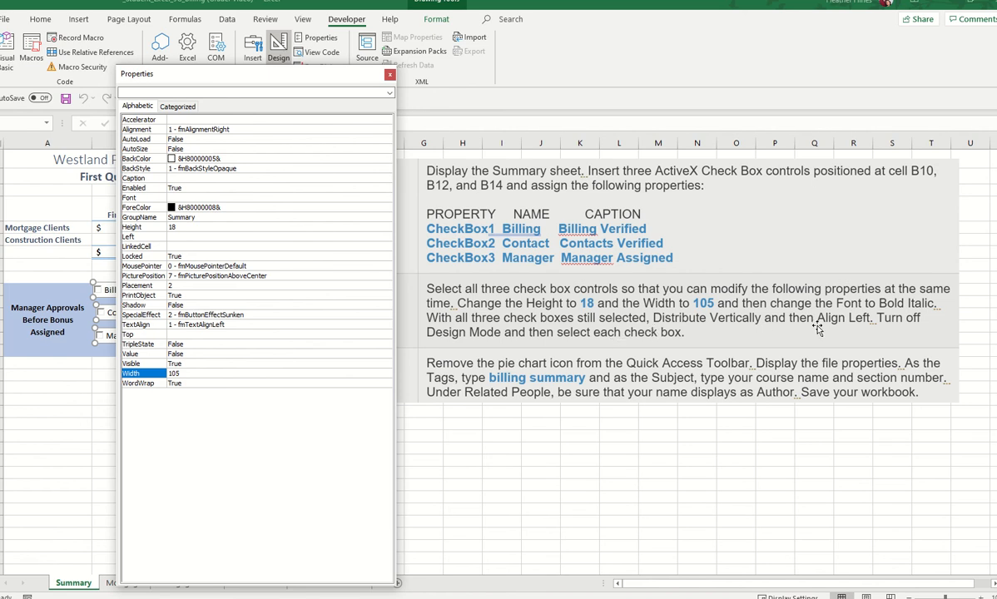
click(390, 74)
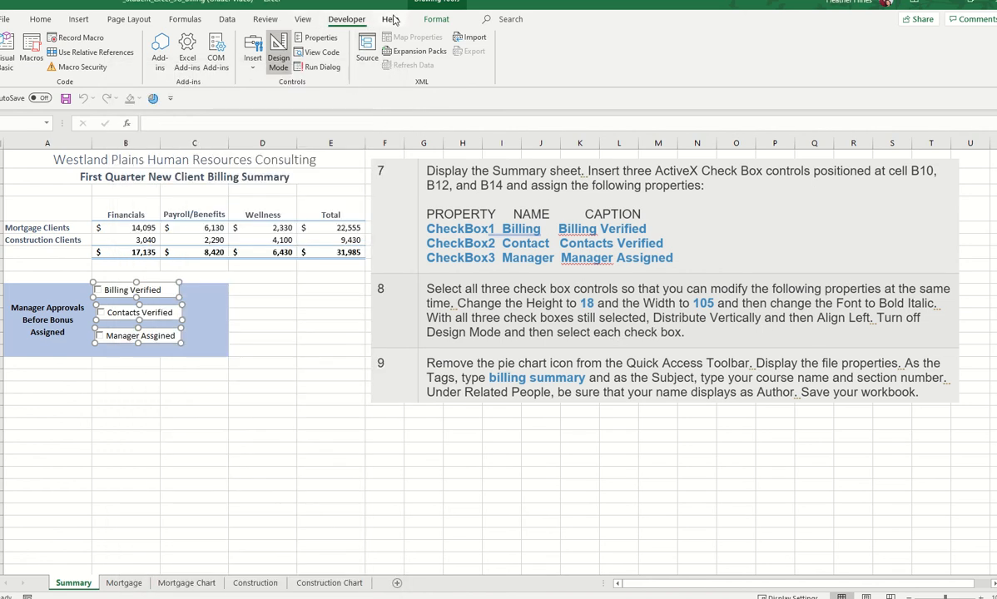
click(437, 19)
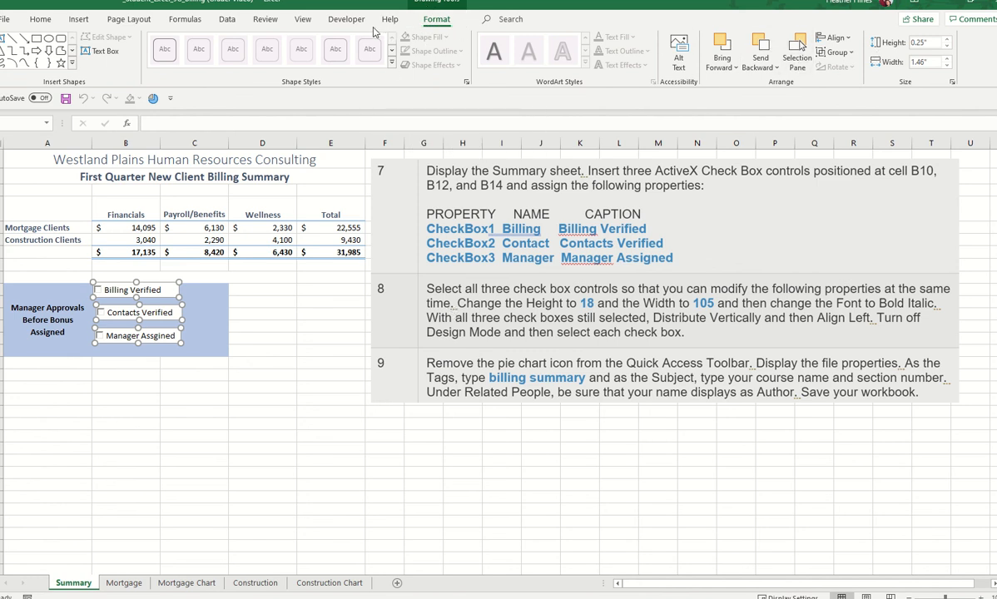
click(346, 19)
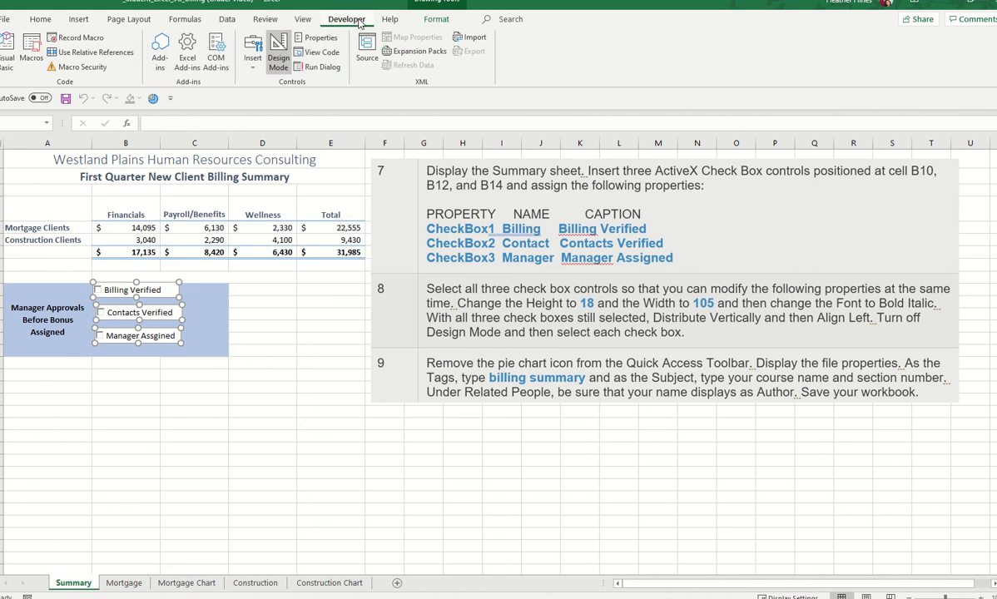
Align the three selected check boxes to the left and distribute them vertically.
click(436, 19)
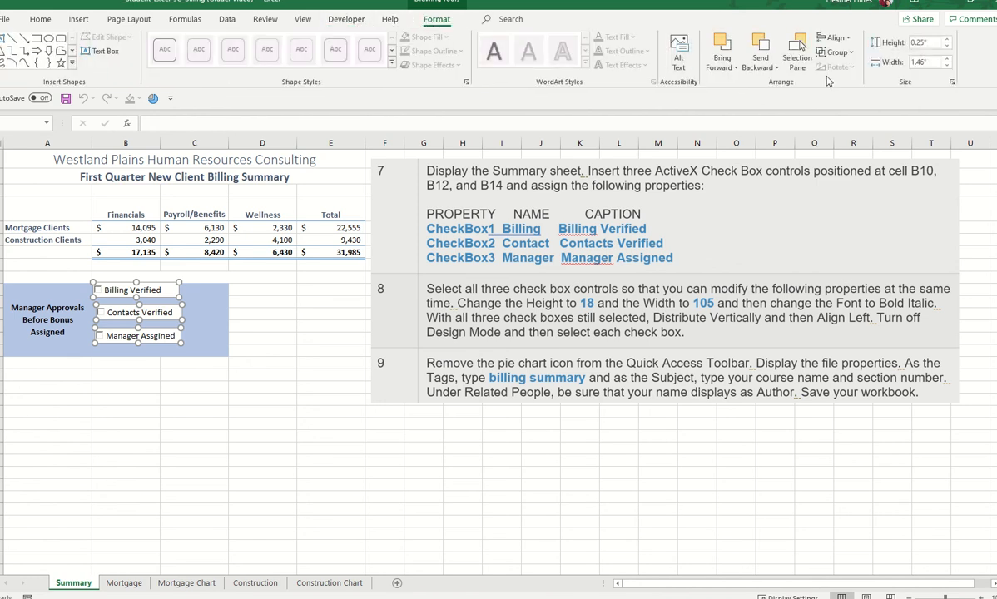
click(849, 38)
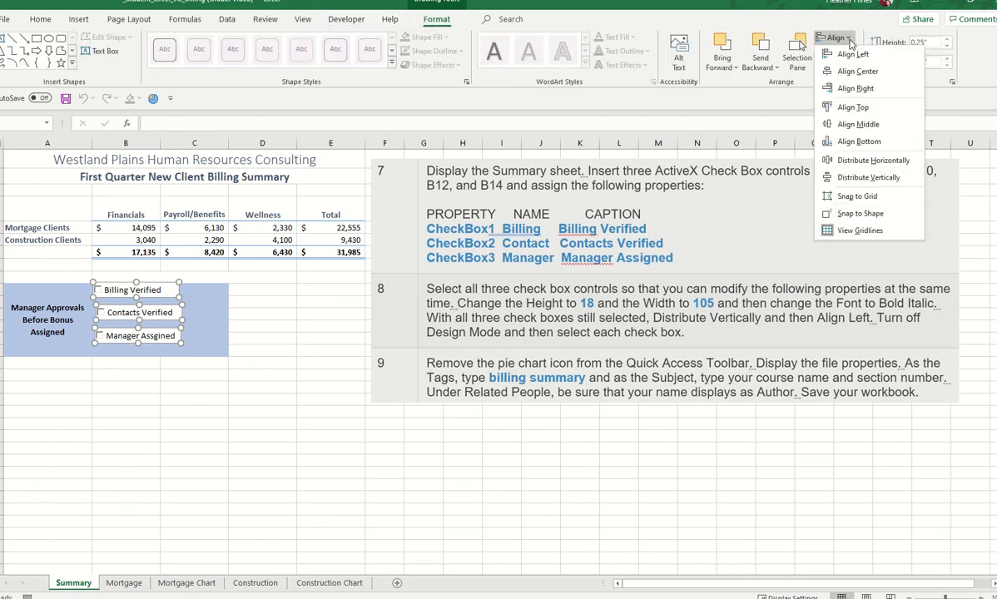
click(853, 54)
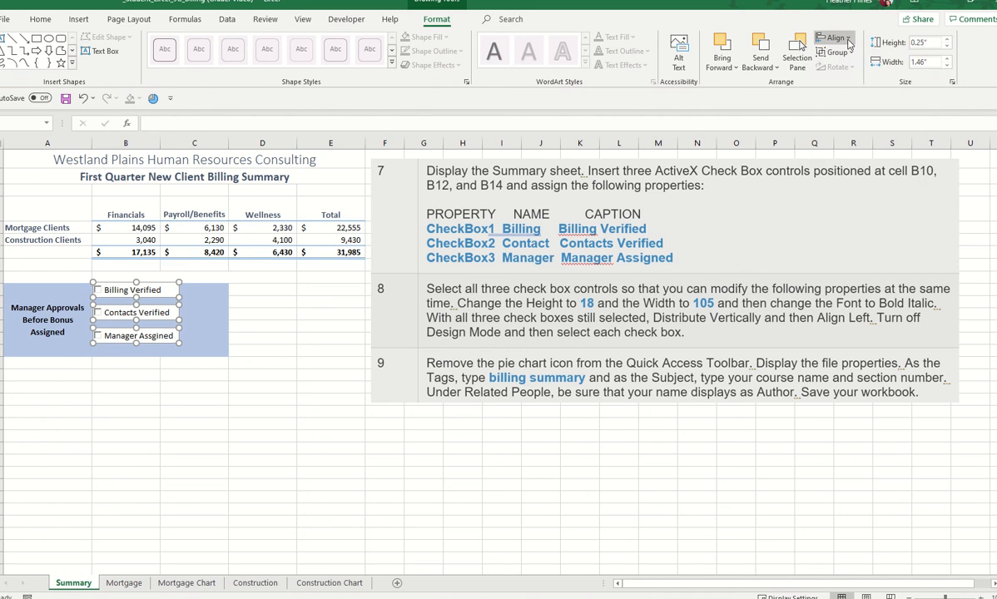
click(838, 38)
click(861, 177)
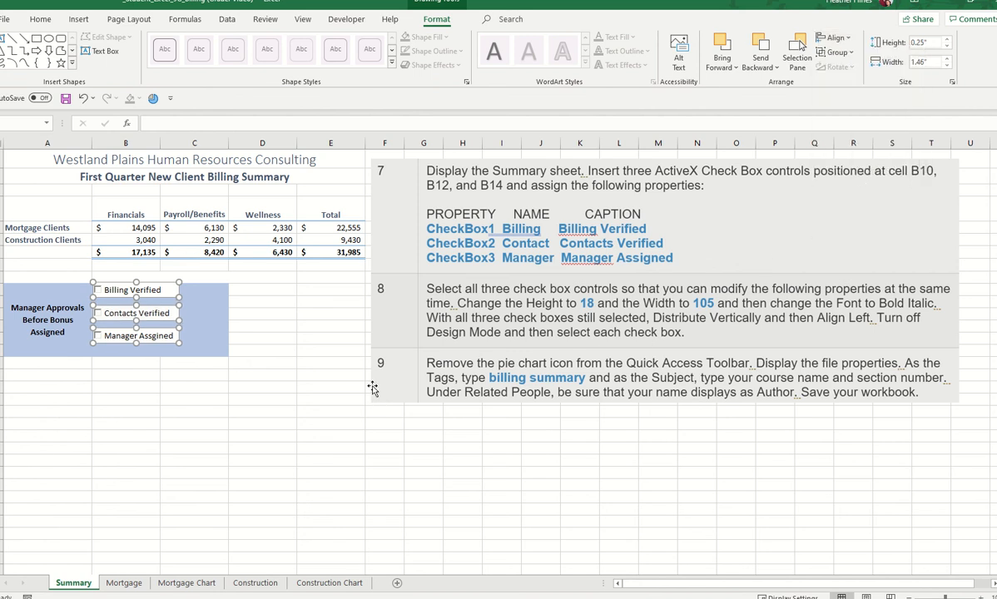
Try to tick the Billing, Contacts and Manager check boxes on the Summary sheet.
click(317, 335)
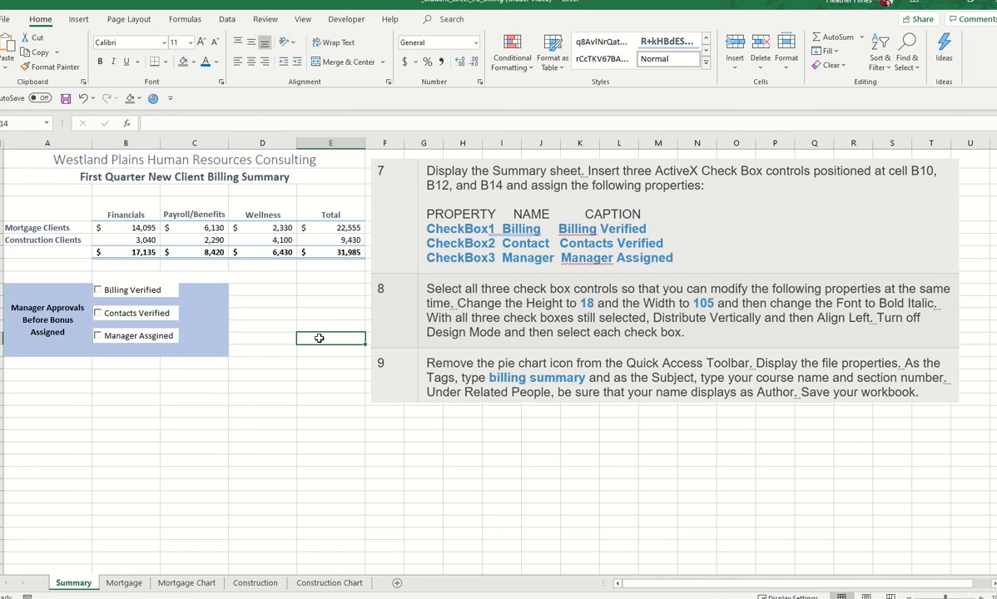
click(171, 290)
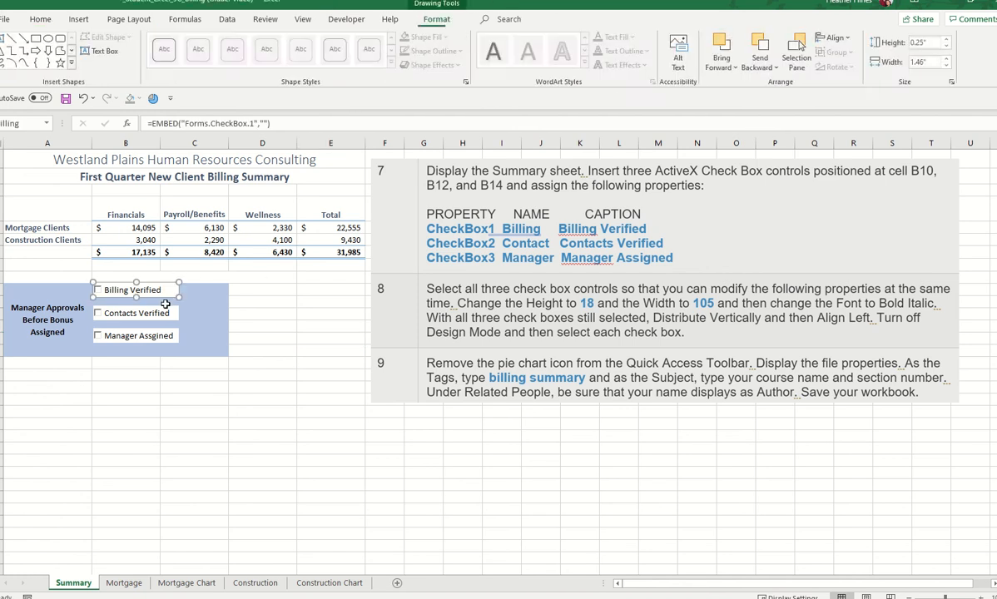
click(97, 313)
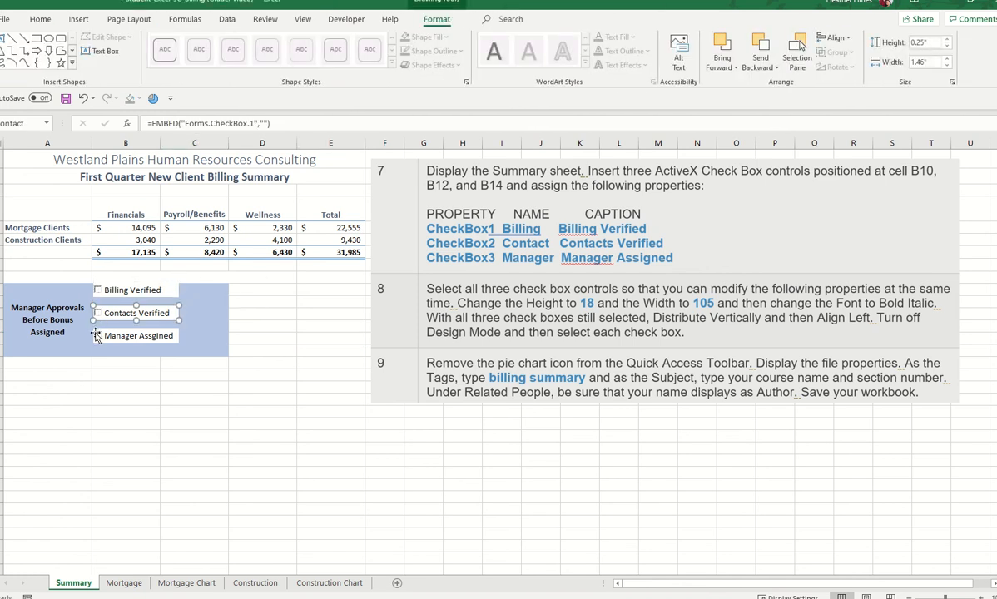
click(96, 335)
click(279, 318)
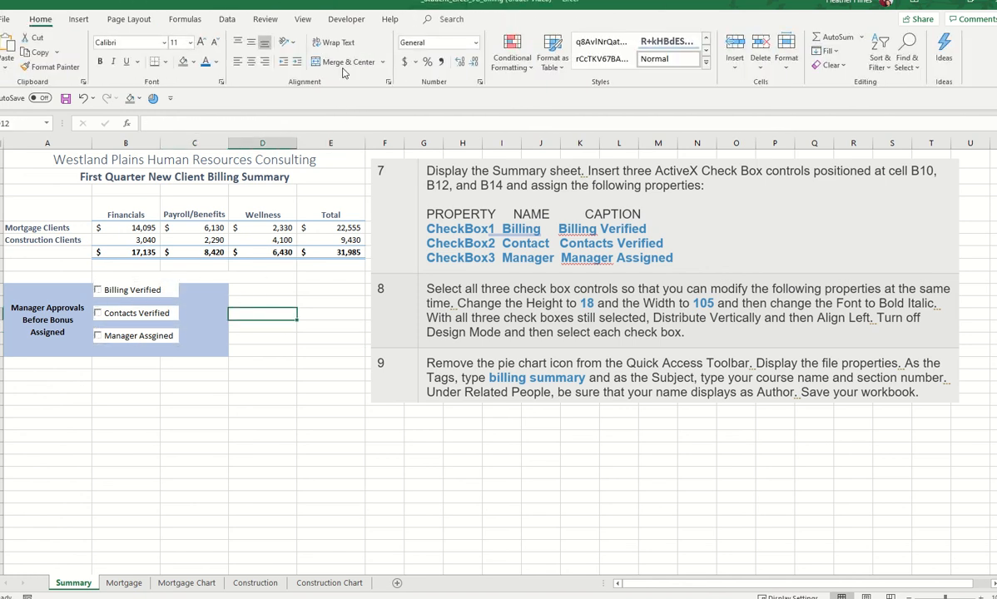
Turn off Design Mode and tick the Billing Verified, Contacts Verified and Manager Assgined check boxes.
click(338, 25)
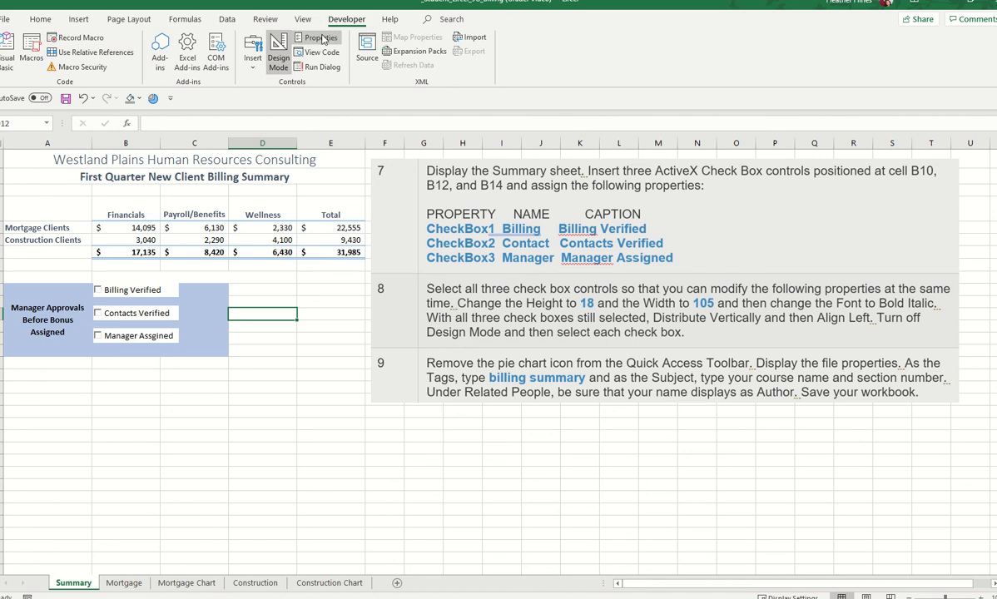
click(279, 51)
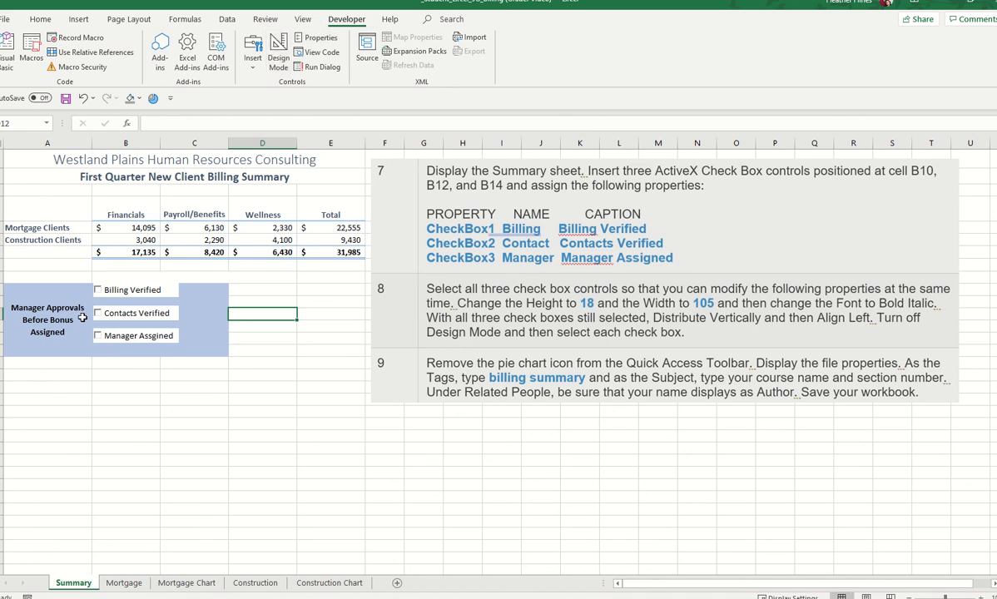
click(97, 289)
click(98, 313)
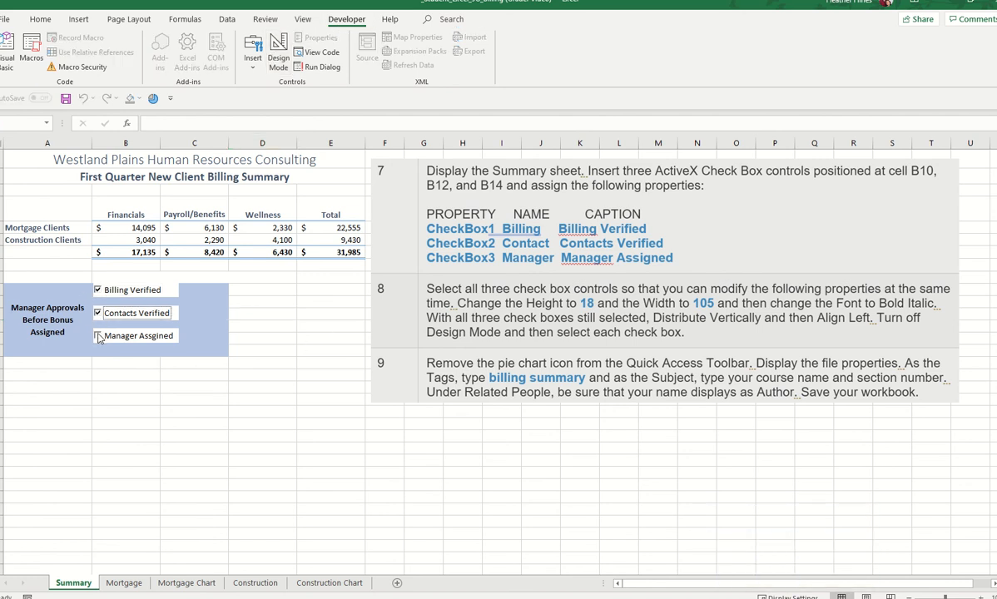
click(97, 336)
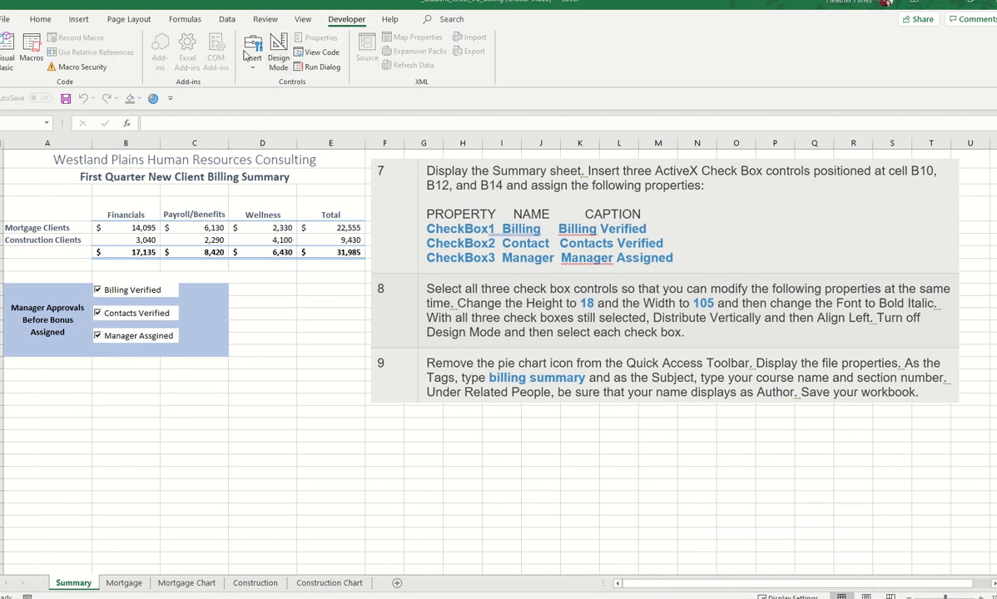
Select Chart_Setup for removal in the Quick Access Toolbar options and close the options without applying the change.
click(171, 98)
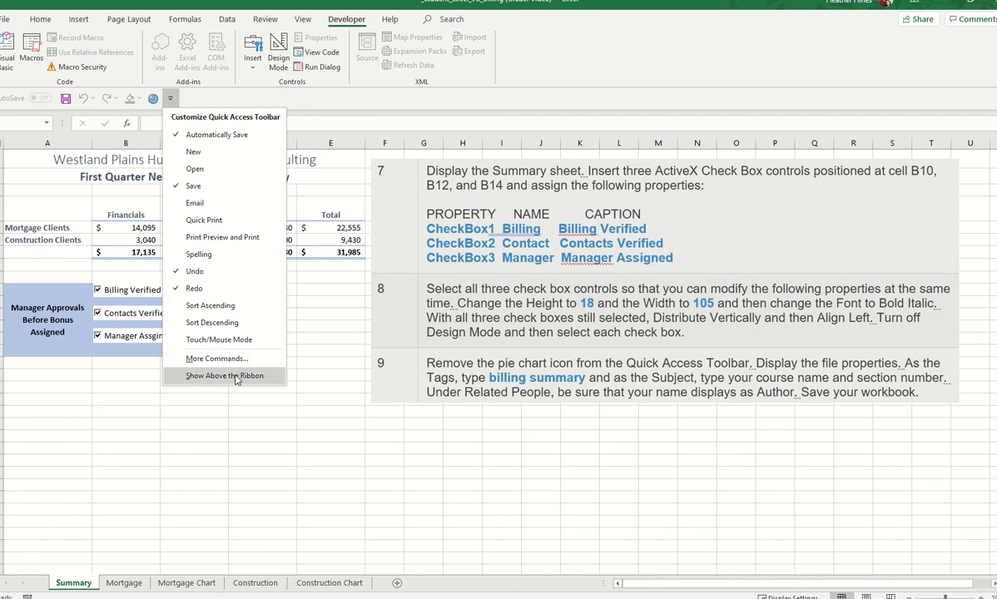
click(214, 359)
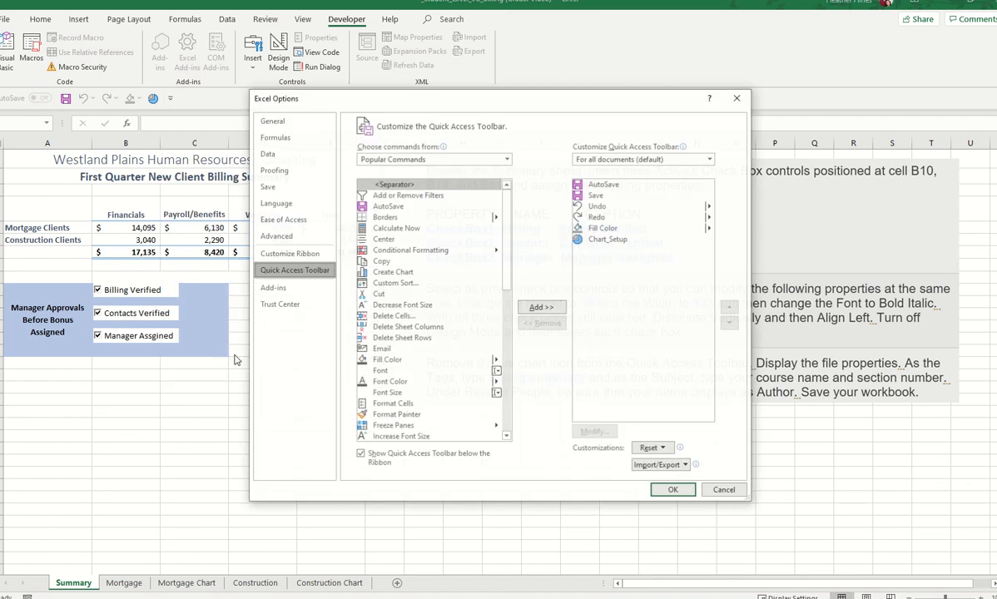
click(583, 240)
click(540, 325)
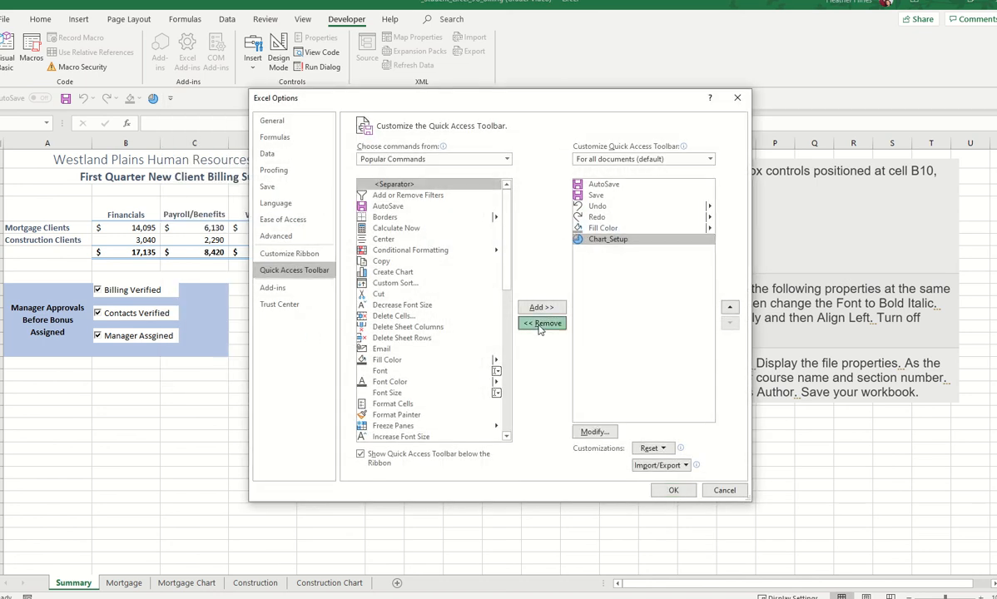
click(737, 99)
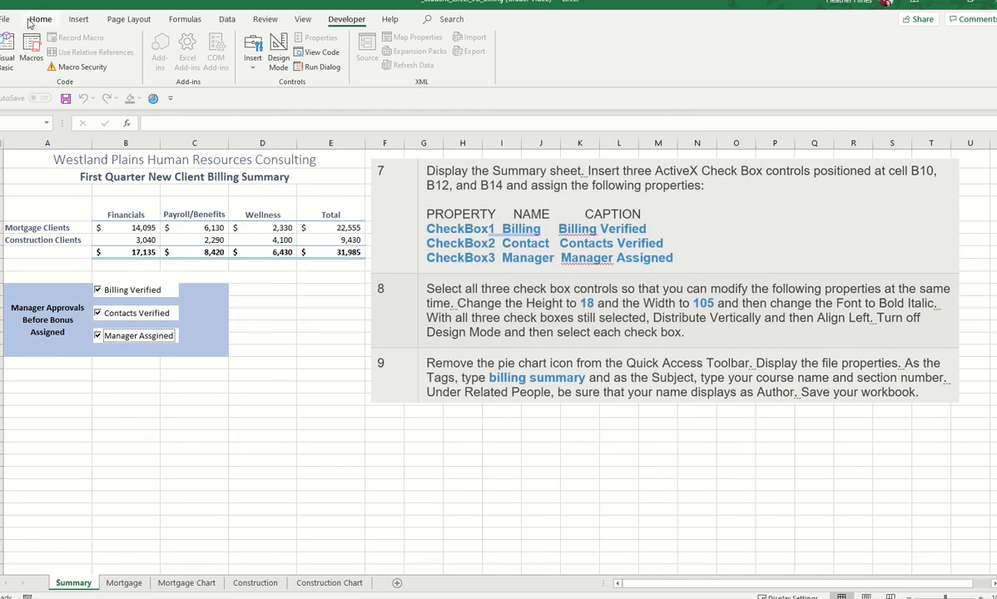
Display the workbook's file properties and set the Tags to "billing summary".
click(5, 19)
click(30, 137)
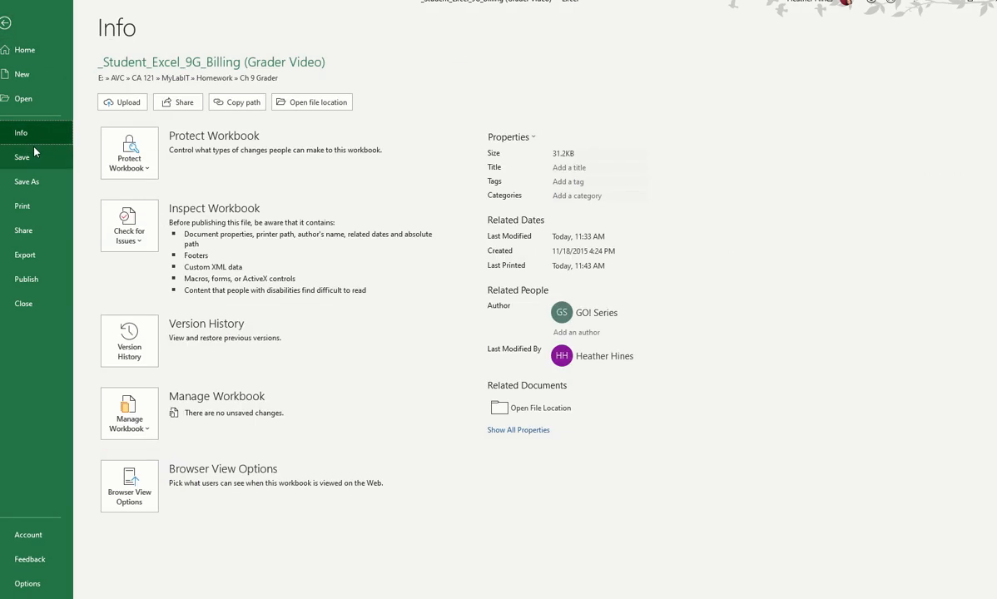
click(586, 183)
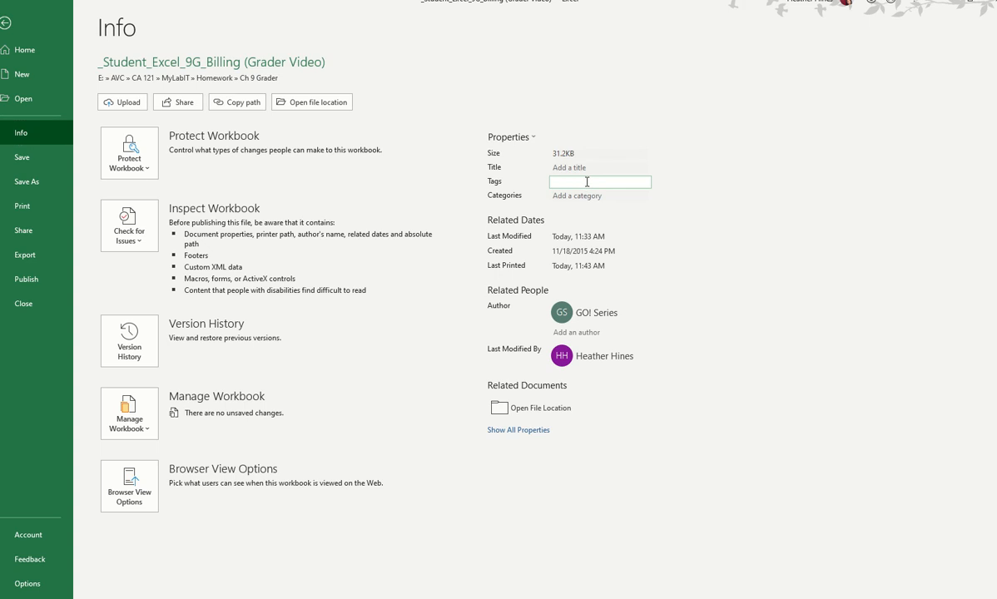
text(billing summary)
Show all file properties, set the Subject to "CA 121", and save the workbook.
click(519, 429)
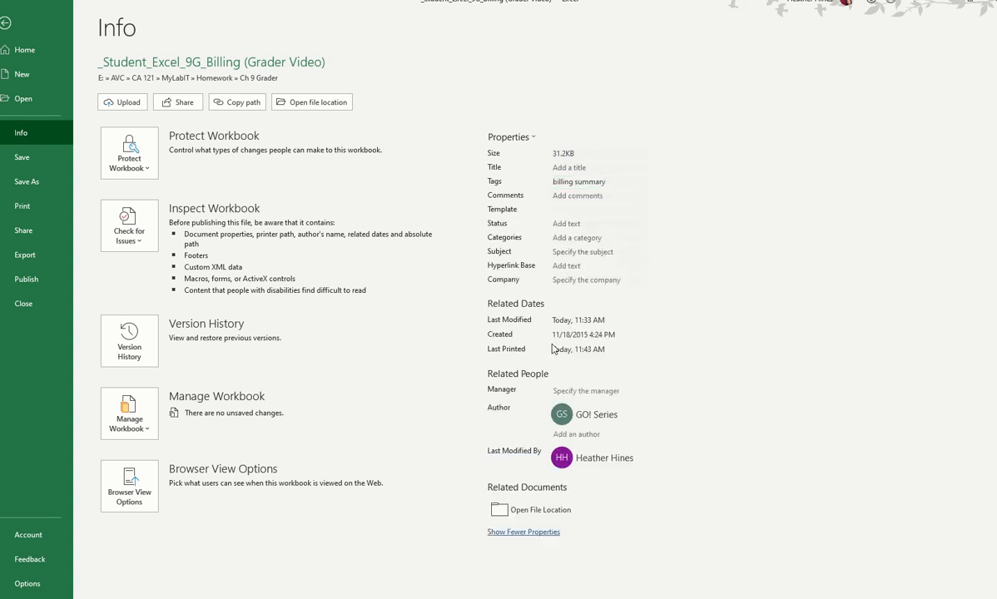
click(565, 252)
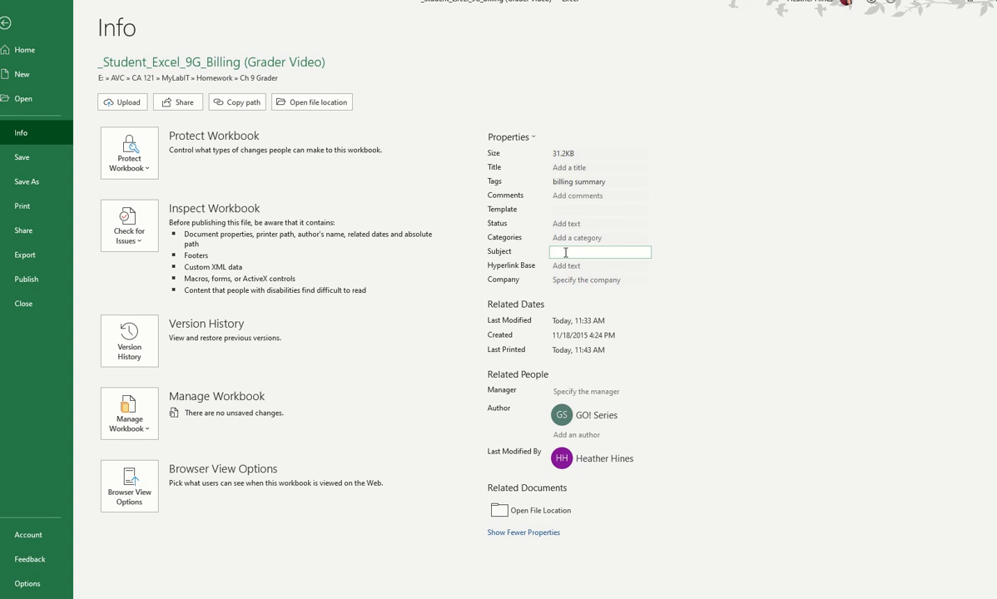
text(CA 121)
key(ctrl+a)
click(7, 23)
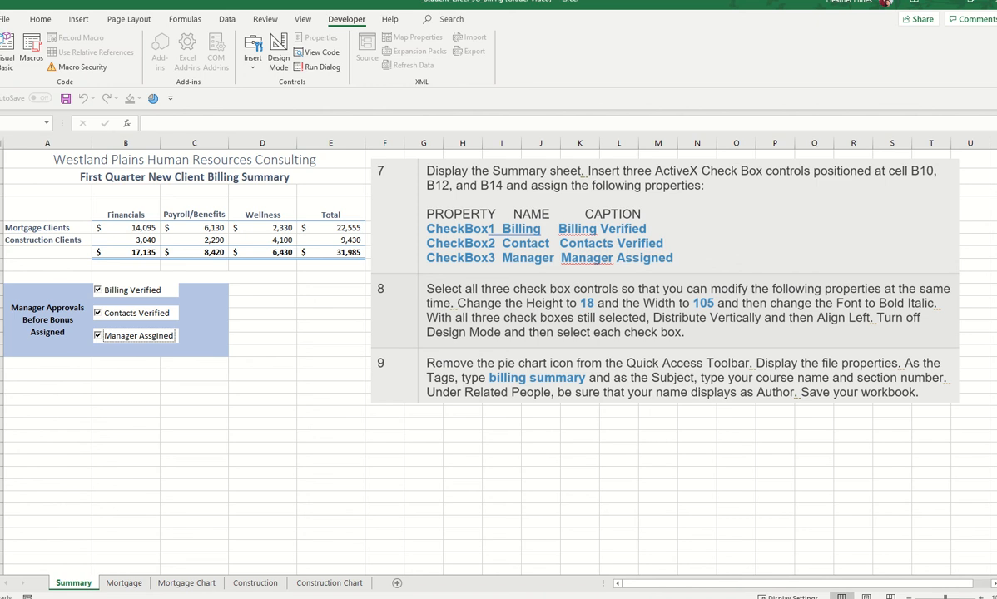
key(ctrl+s)
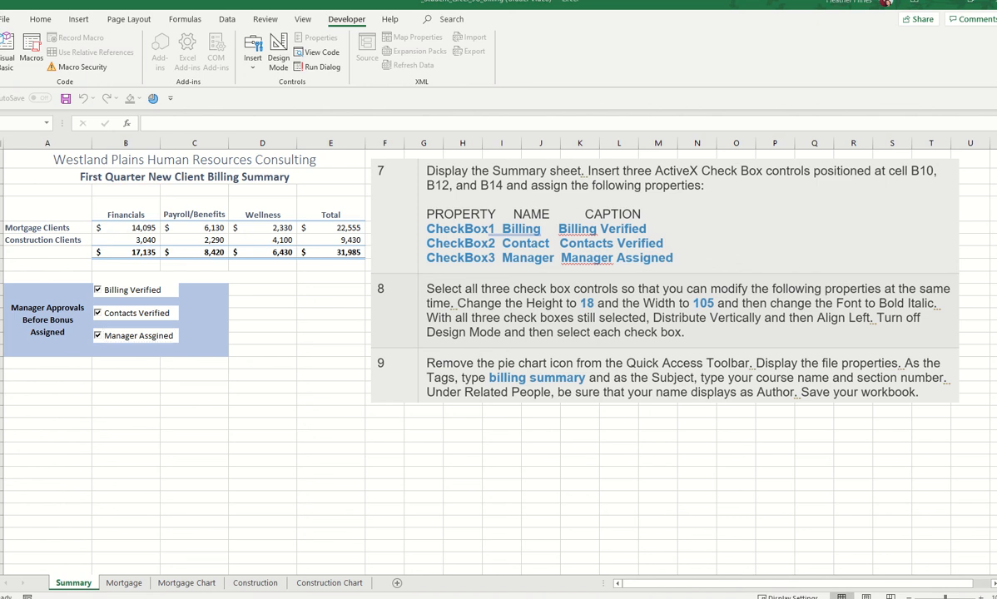
Capture instructions 10 and 11 with Snipping Tool and paste the picture into the Summary sheet.
click(15, 272)
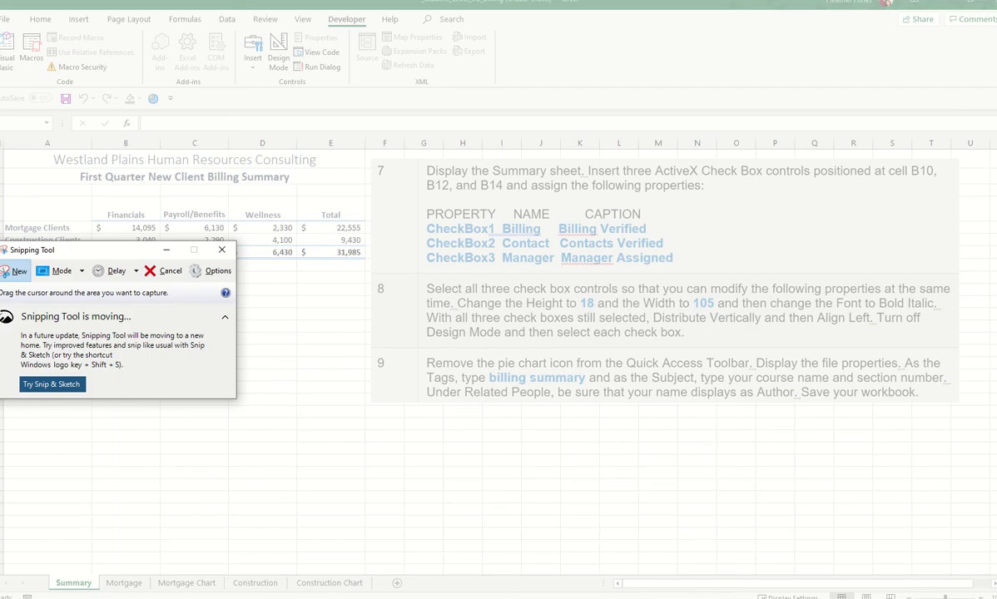
drag(2, 2, 4, 3)
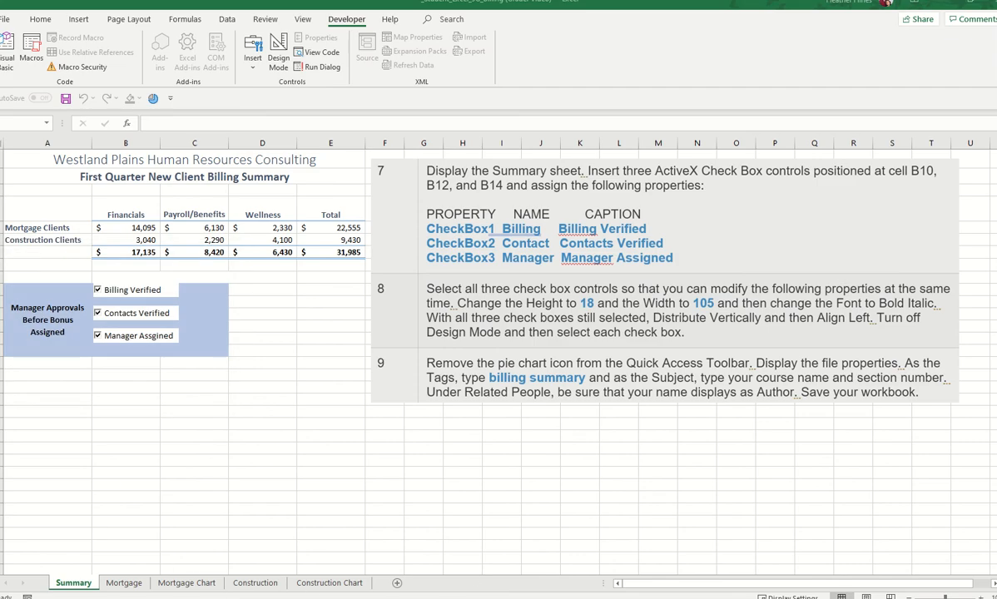
click(429, 428)
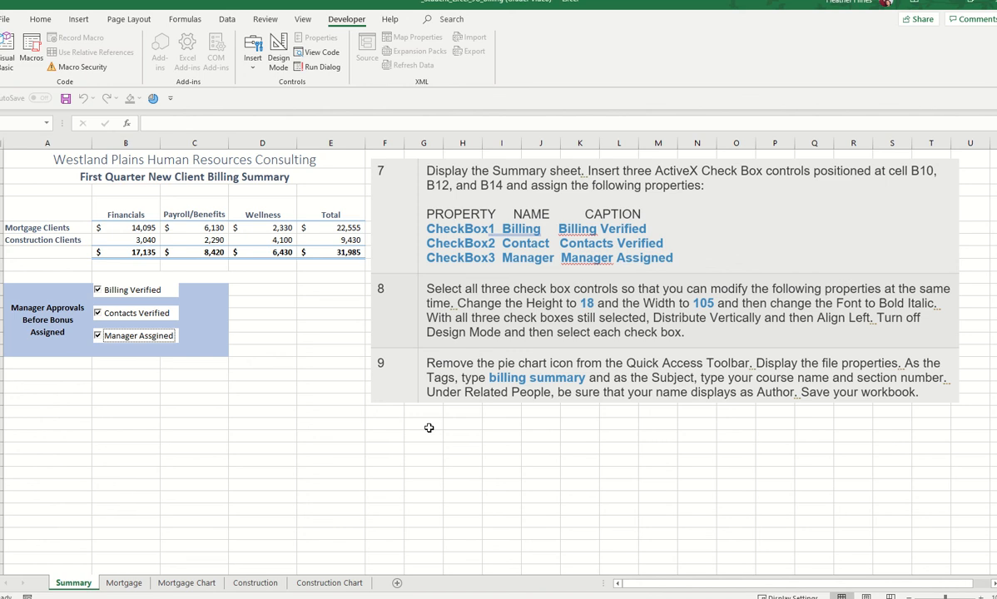
key(ctrl+v)
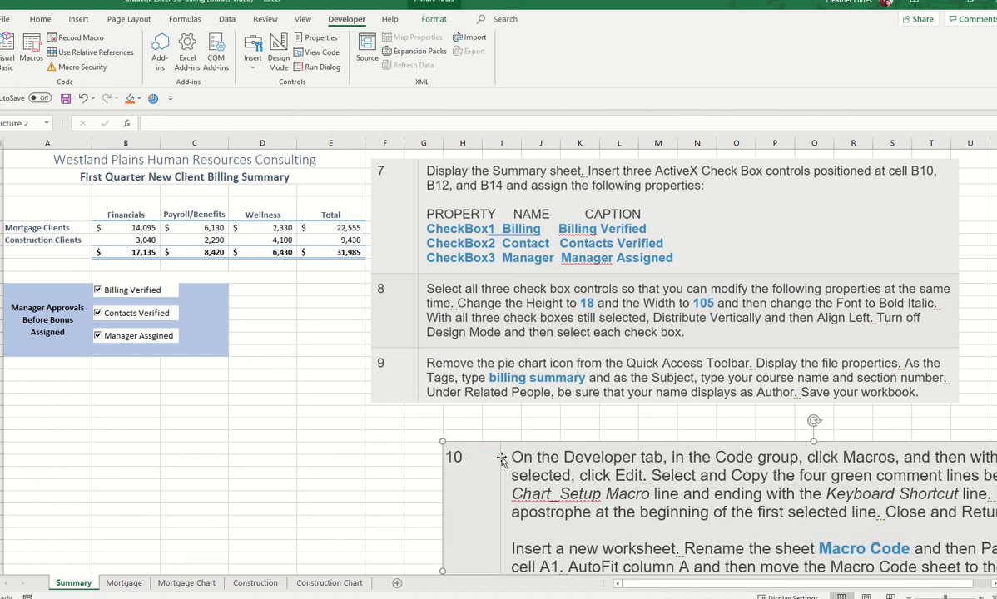
Shrink the pasted picture of instructions 10 and 11 and arrange it directly below instruction 8, nudging the older picture as well.
drag(498, 455, 424, 172)
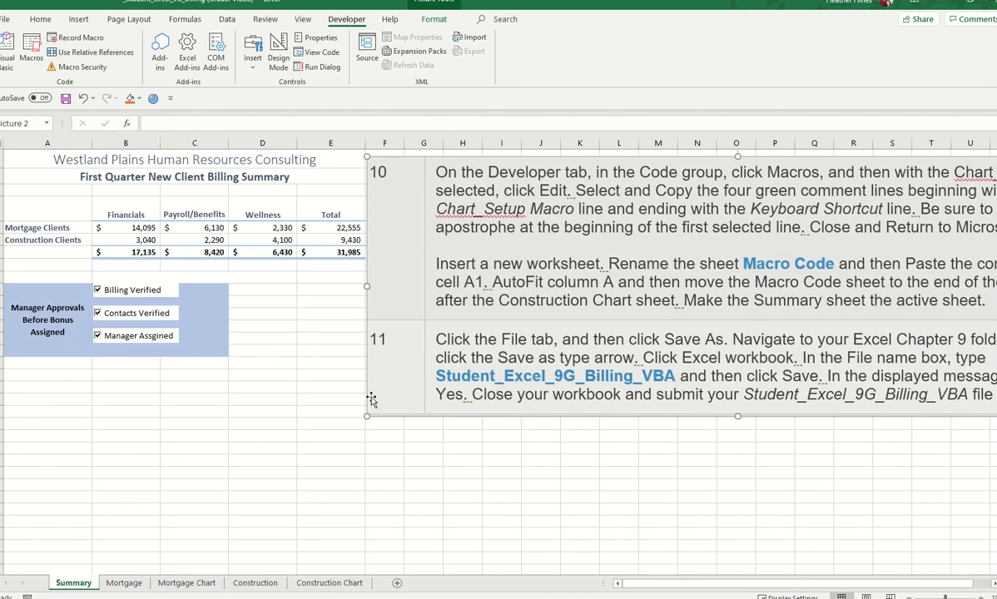
drag(395, 345, 546, 350)
drag(666, 286, 496, 479)
click(494, 246)
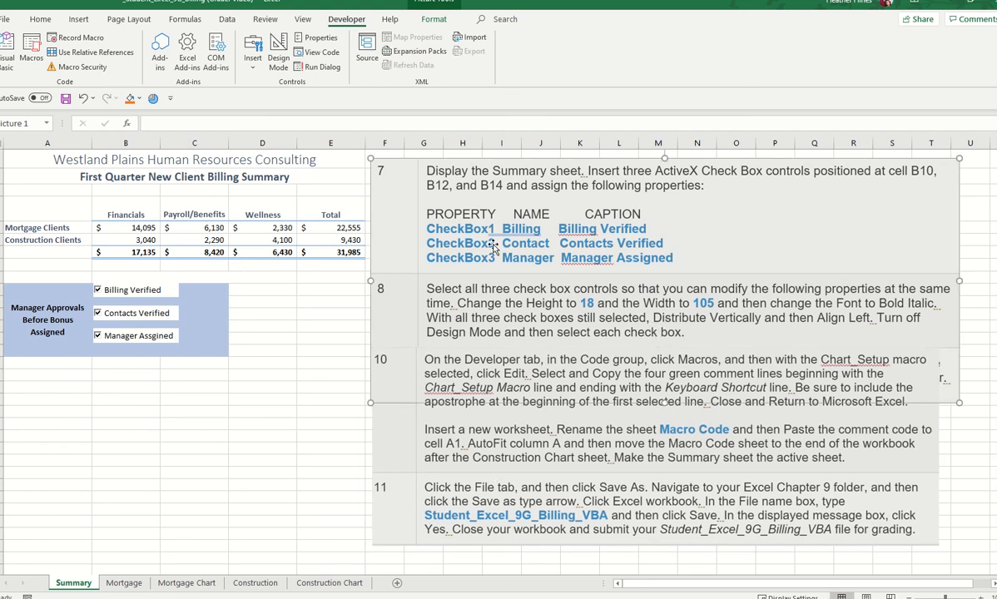
drag(494, 246, 487, 235)
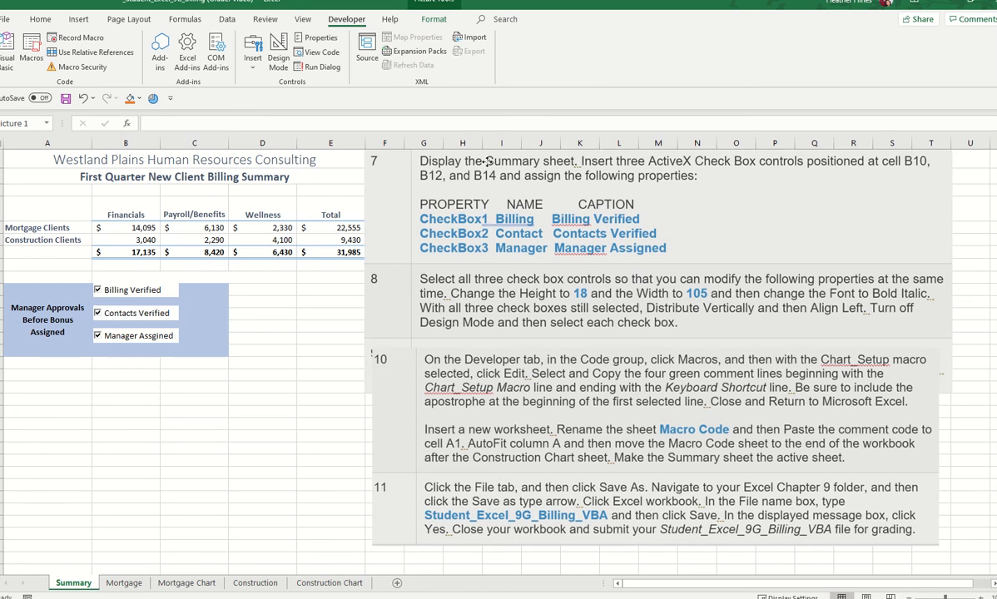
drag(492, 402, 496, 446)
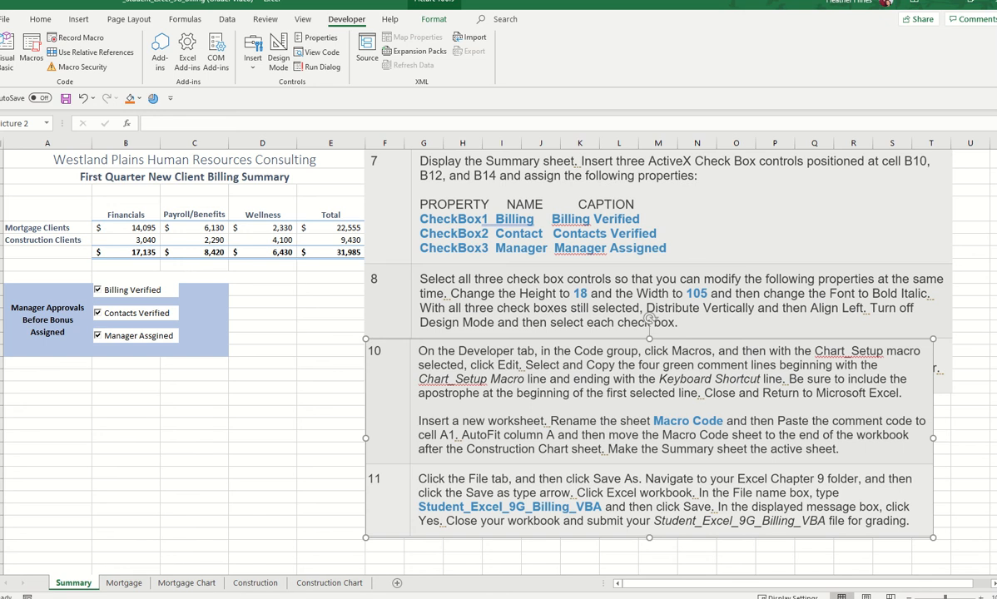
Open the Chart_Setup macro for editing, copy its four green comment lines including the apostrophes, and close the code editor.
click(32, 48)
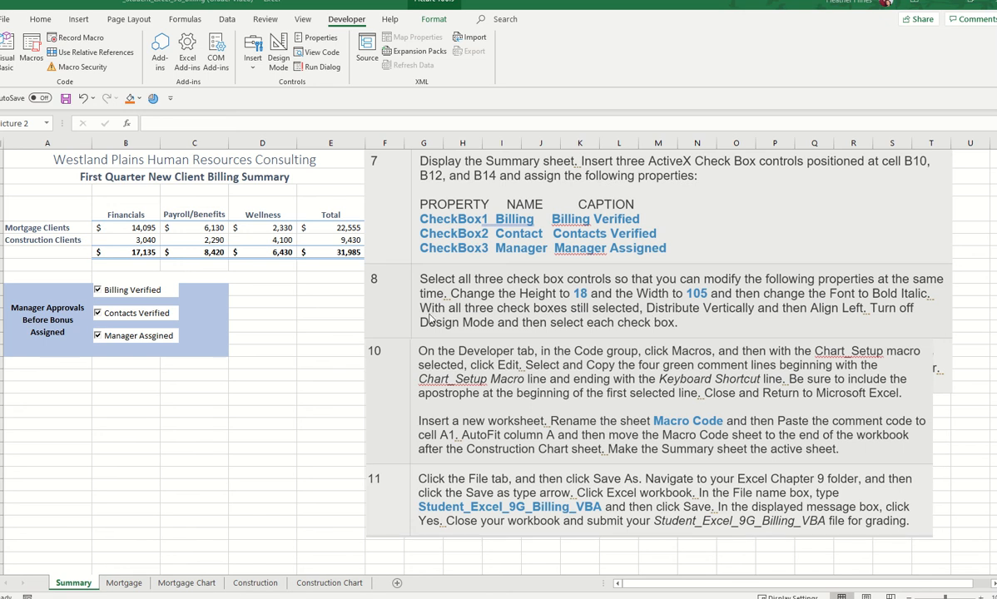
click(36, 49)
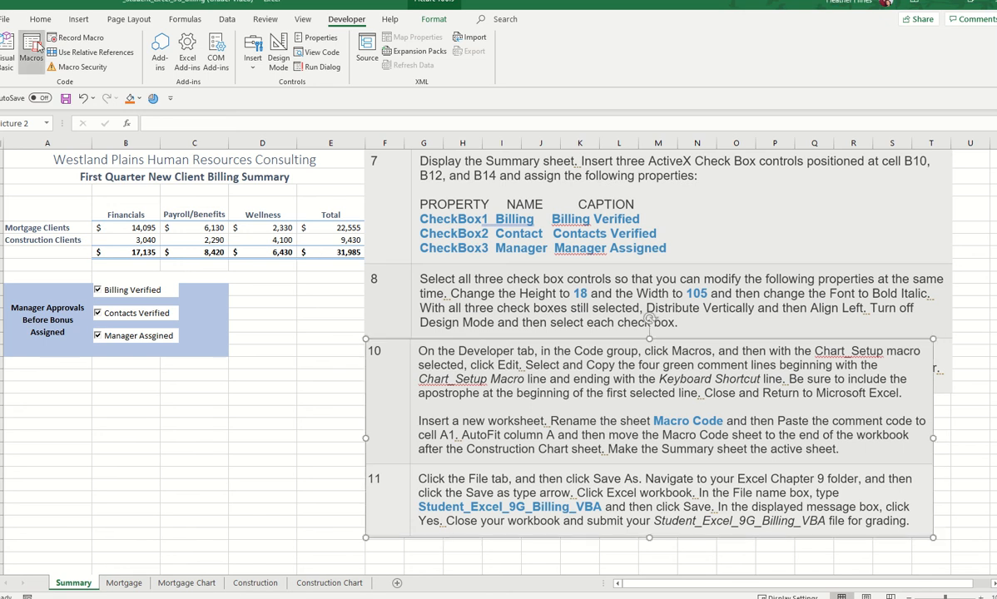
click(406, 231)
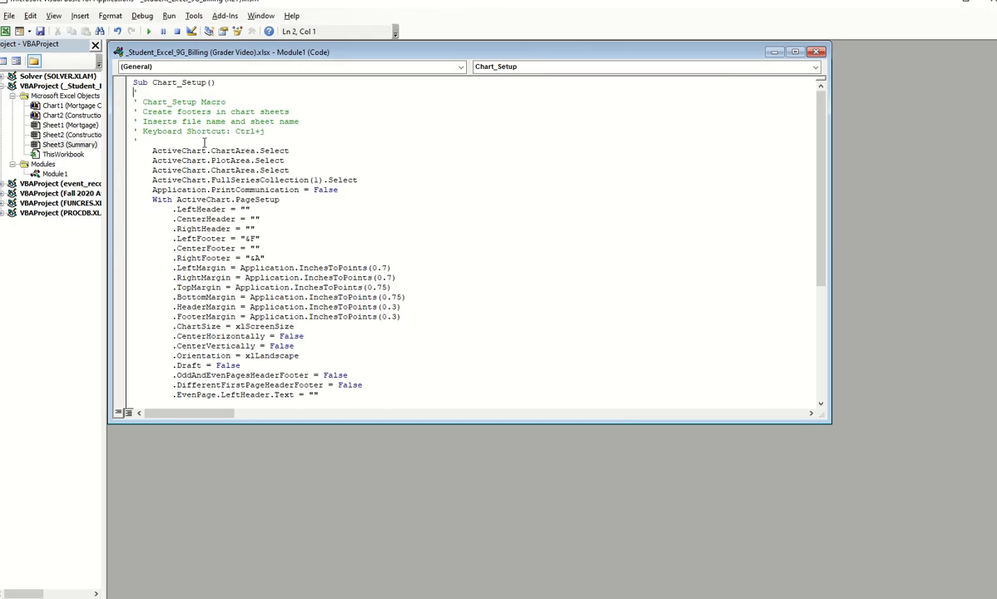
drag(133, 102, 291, 133)
key(ctrl+c)
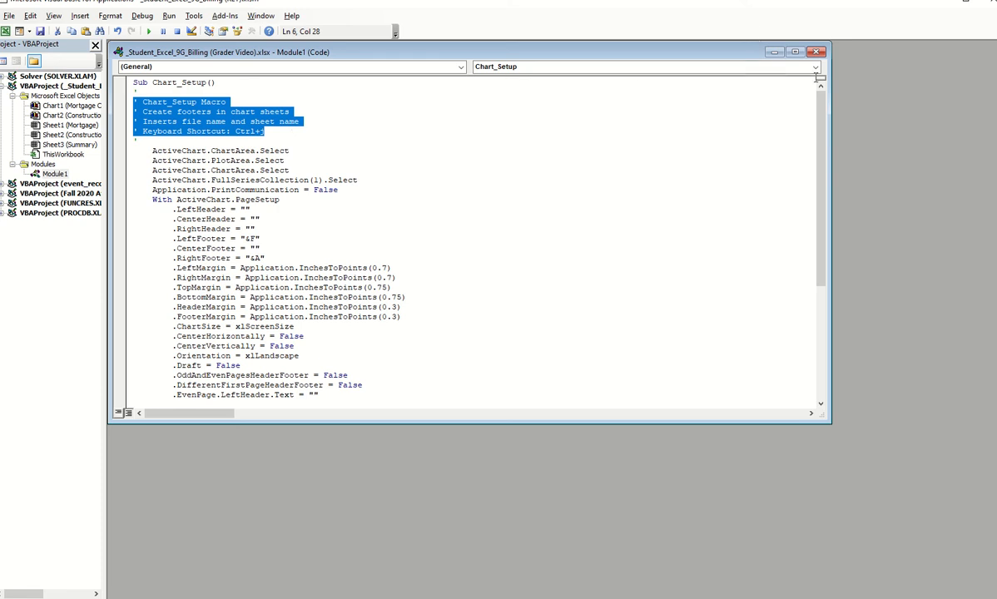
click(989, 5)
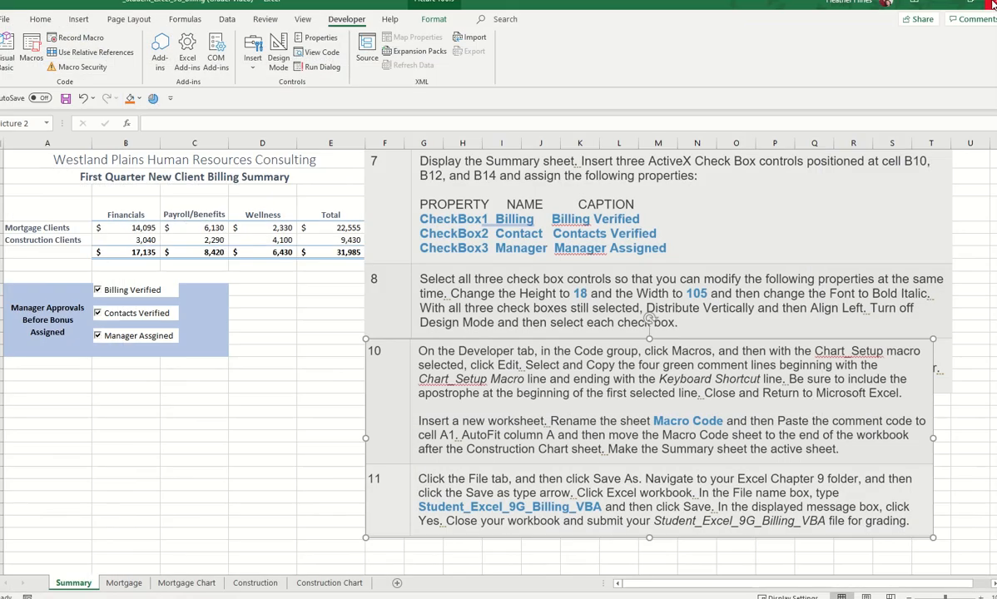
Insert a new worksheet, paste the copied comment lines at cell A1, and AutoFit column A.
click(397, 587)
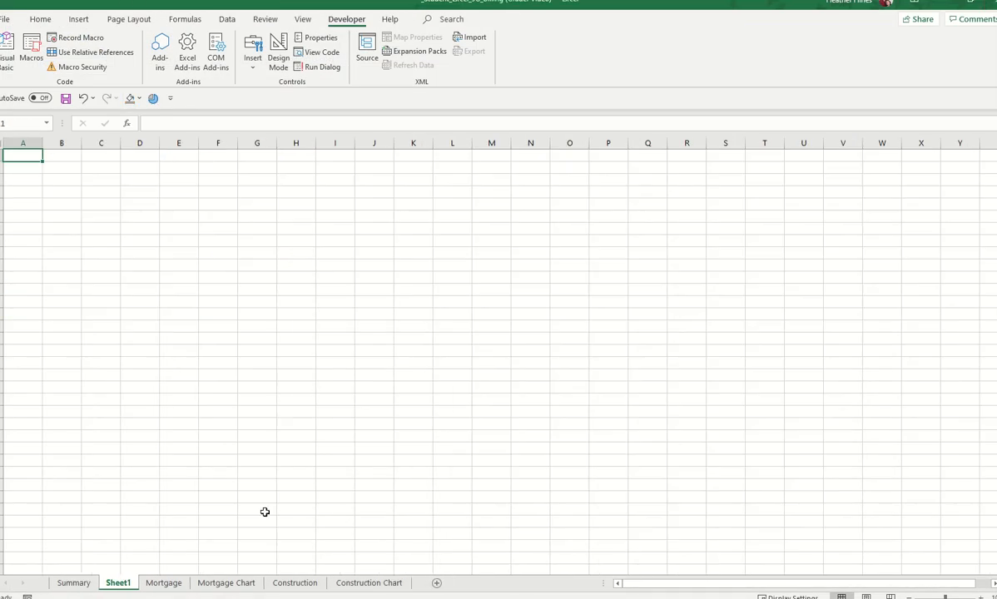
key(ctrl+v)
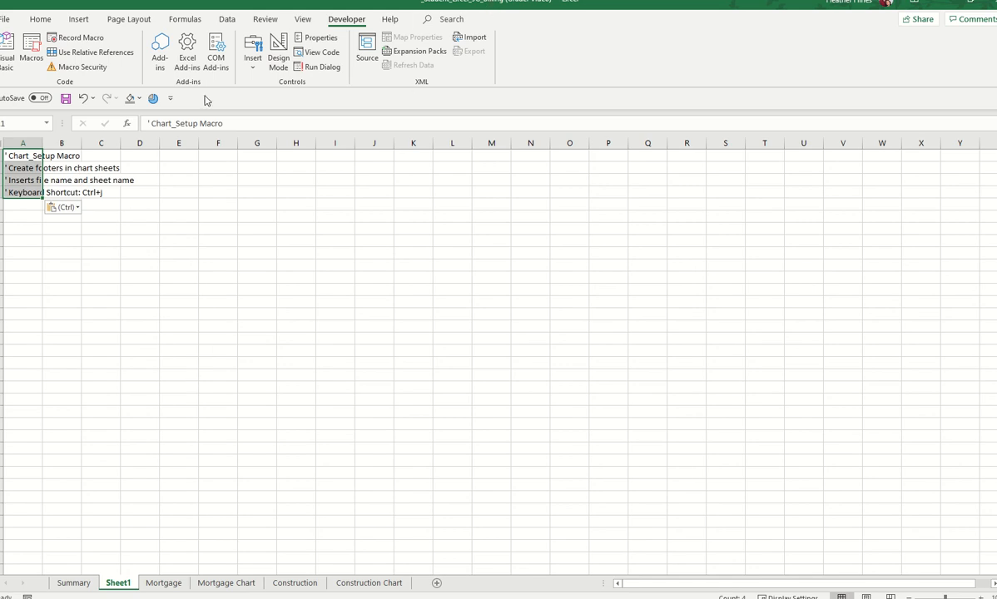
double_click(41, 142)
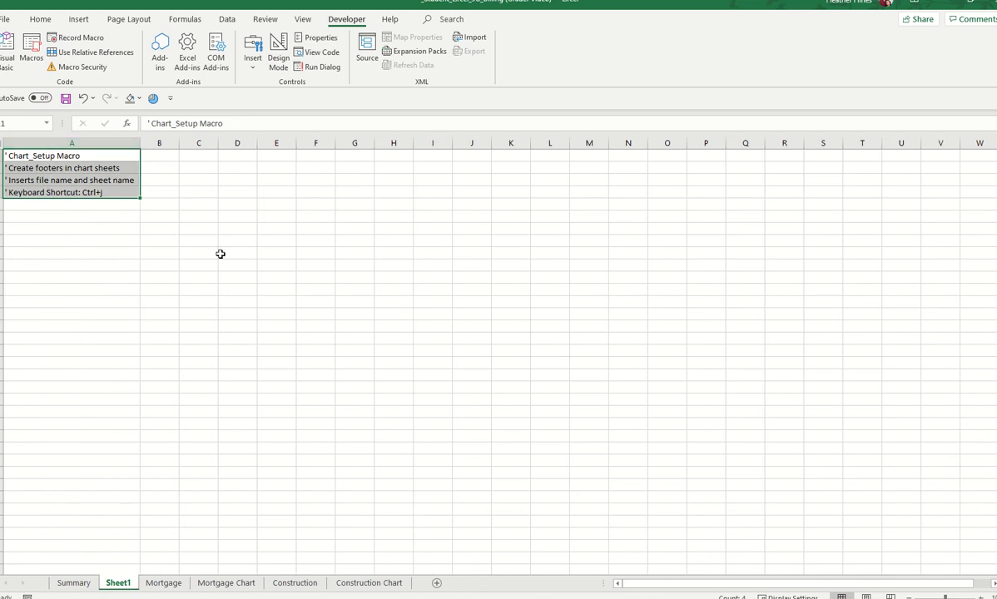
Rename the new sheet as Macro Code, move it after the Construction Chart sheet, and make Summary the active sheet.
double_click(123, 583)
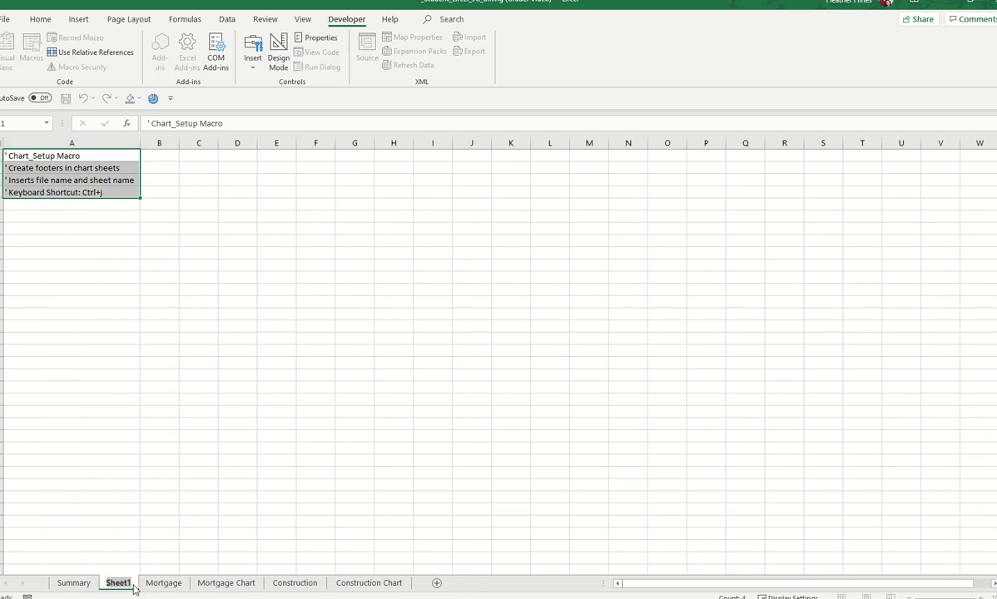
text(Macro)
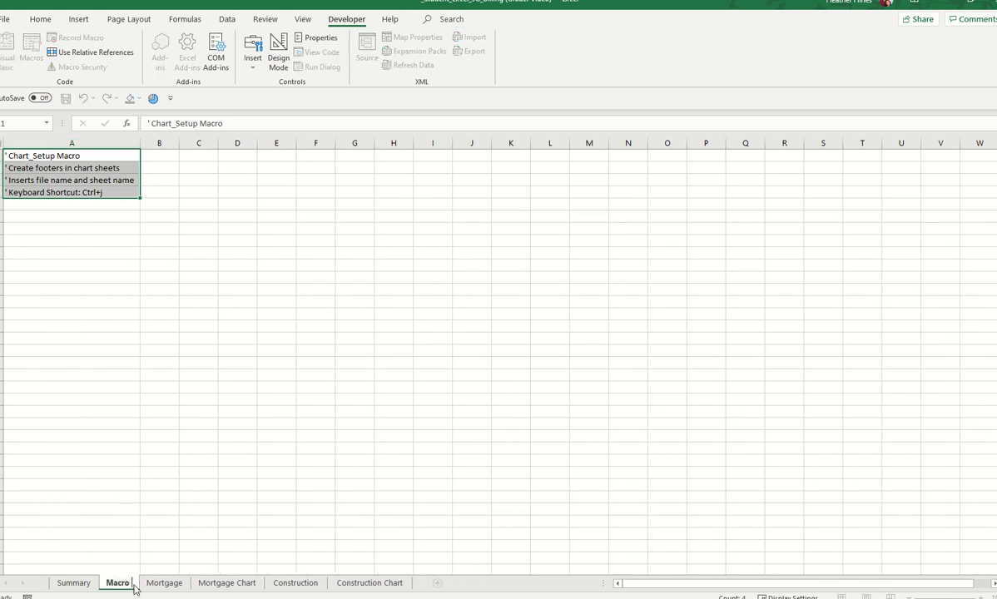
text( Code)
click(117, 546)
drag(131, 584, 434, 589)
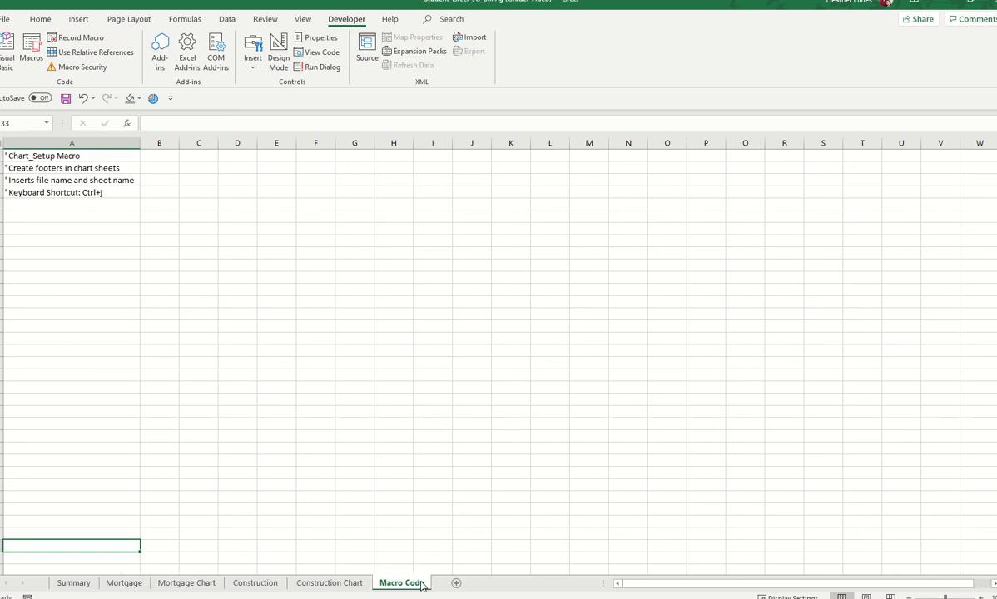
click(83, 586)
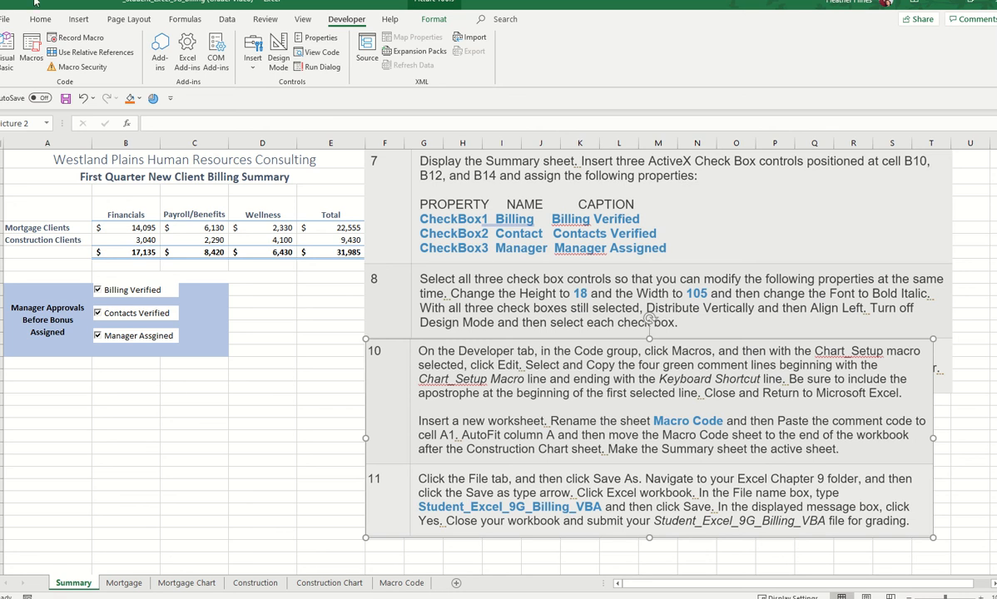
Save the workbook in the Ch 9 Grader folder as a macro-free Excel Workbook named _Student_Excel_9G_Billing (Grader Video)_VBA.
click(8, 19)
click(23, 180)
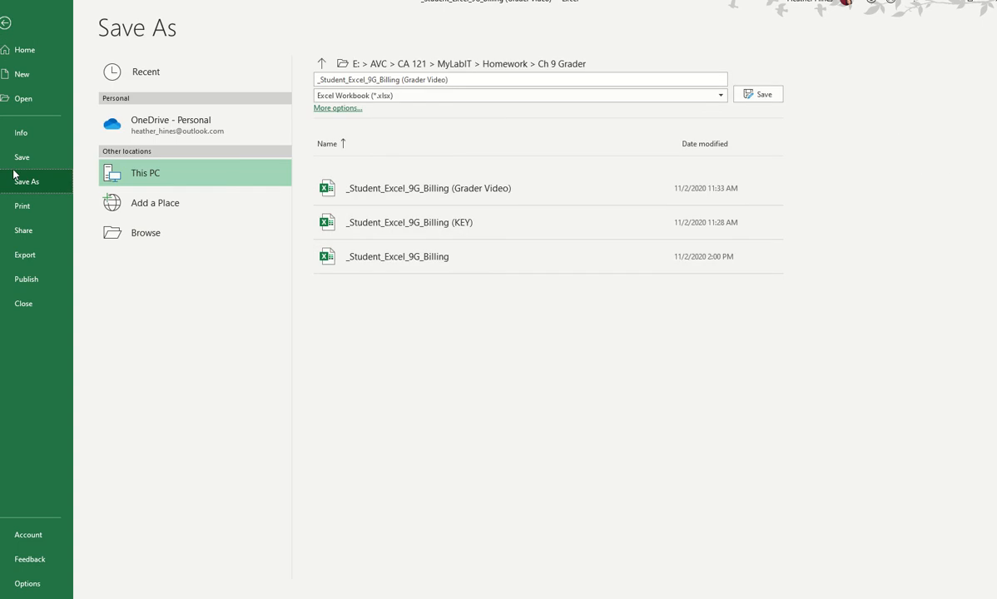
click(218, 236)
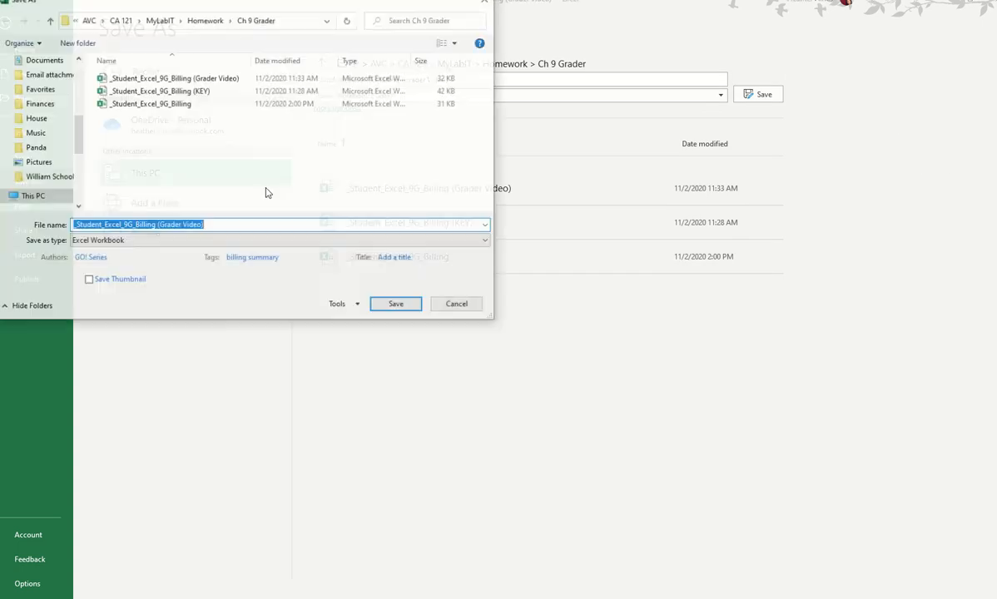
click(220, 240)
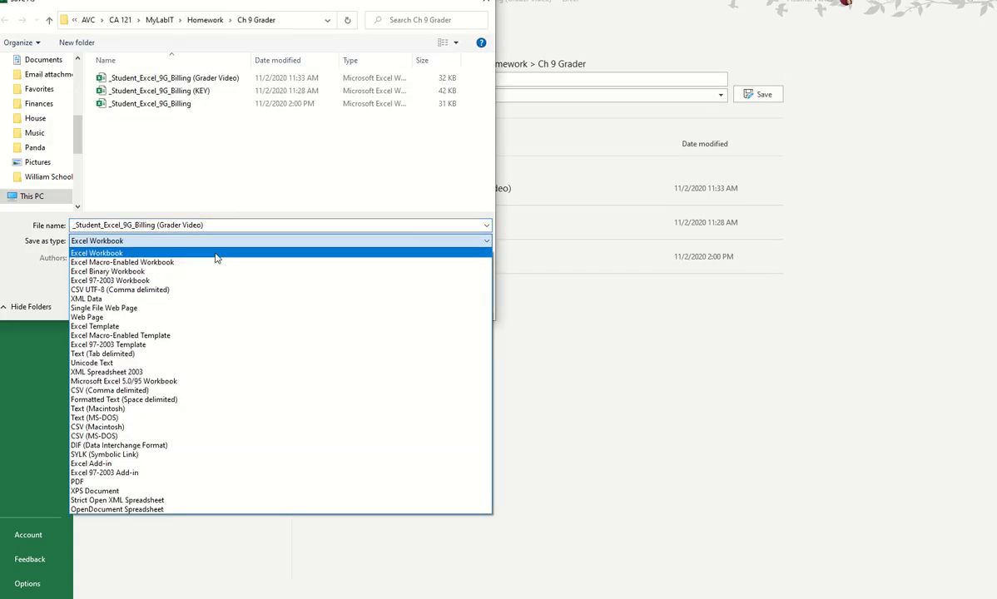
click(216, 253)
click(216, 226)
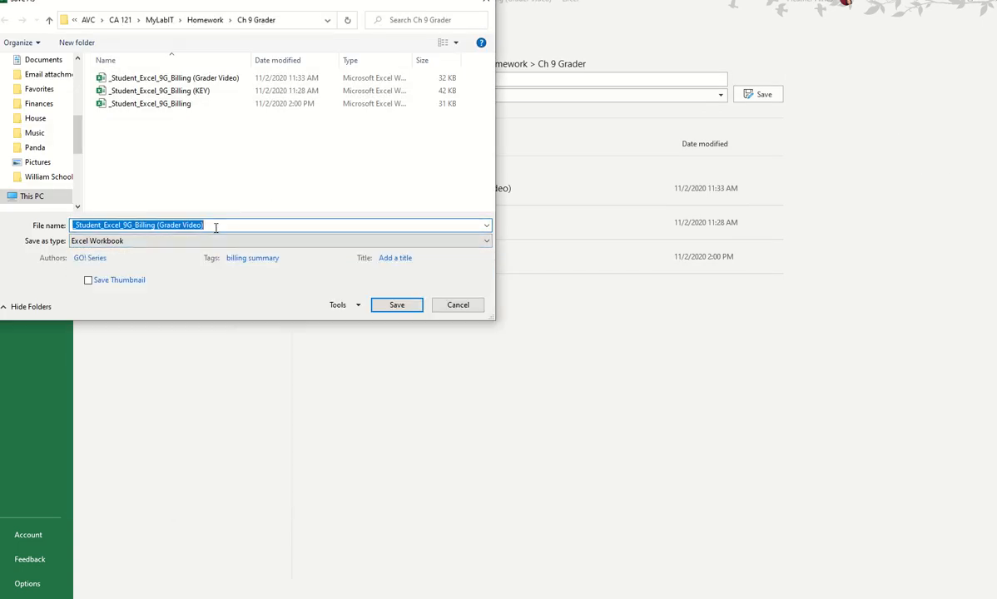
click(215, 226)
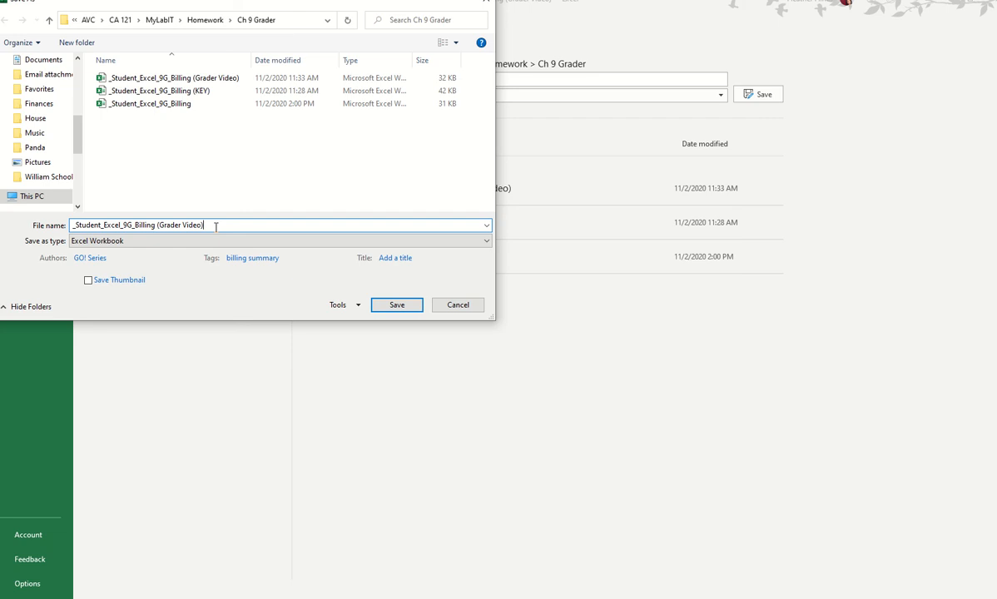
text(_VBA)
key(Return)
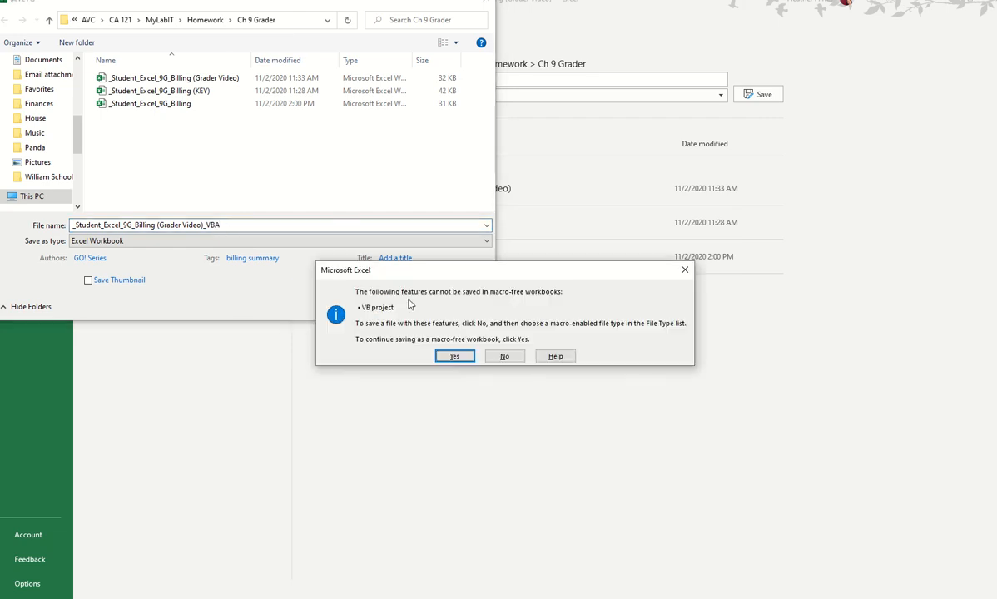
click(455, 357)
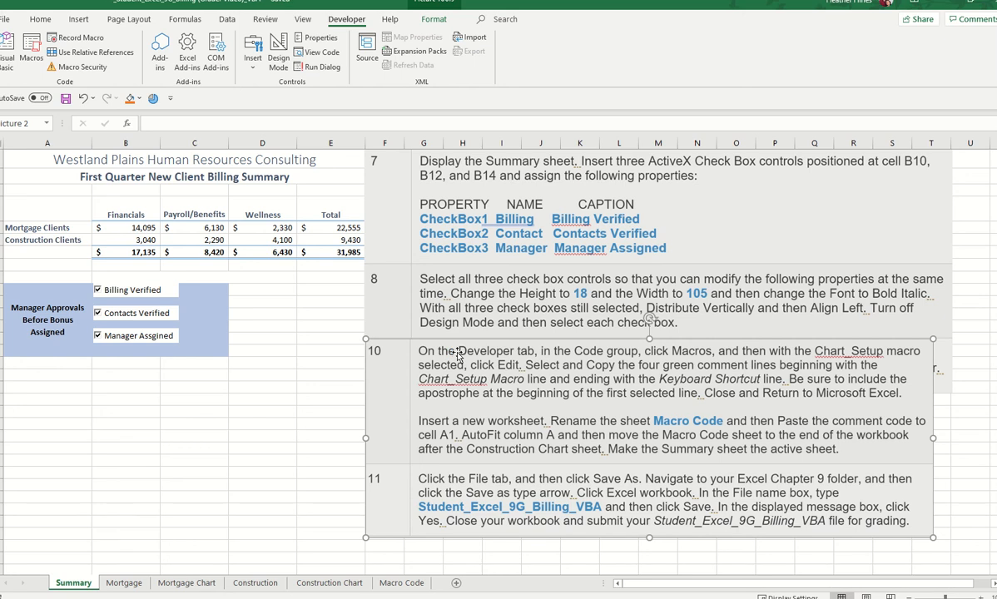